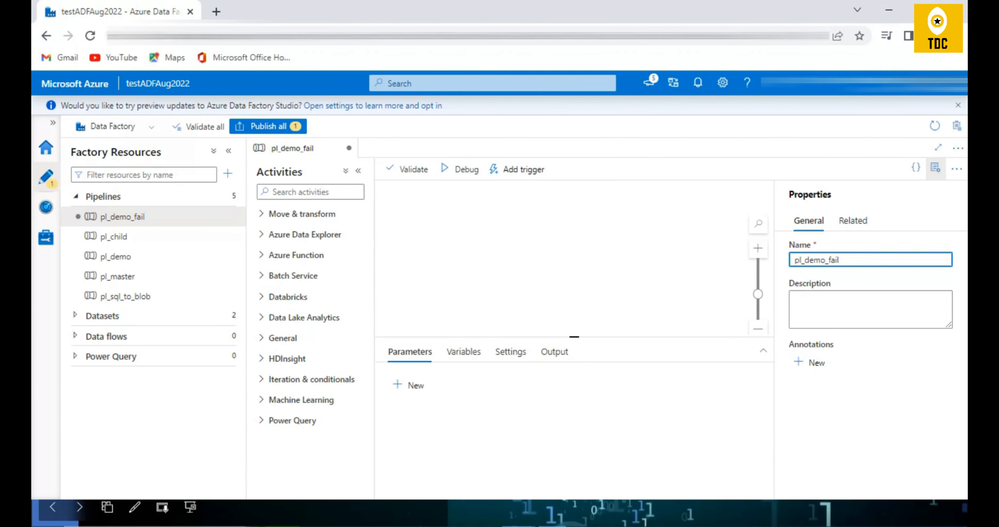
- Find the Fail activity by searching for "fai" and add it to the pl_demo_fail pipeline canvas
left_click(936, 168)
left_click(318, 196)
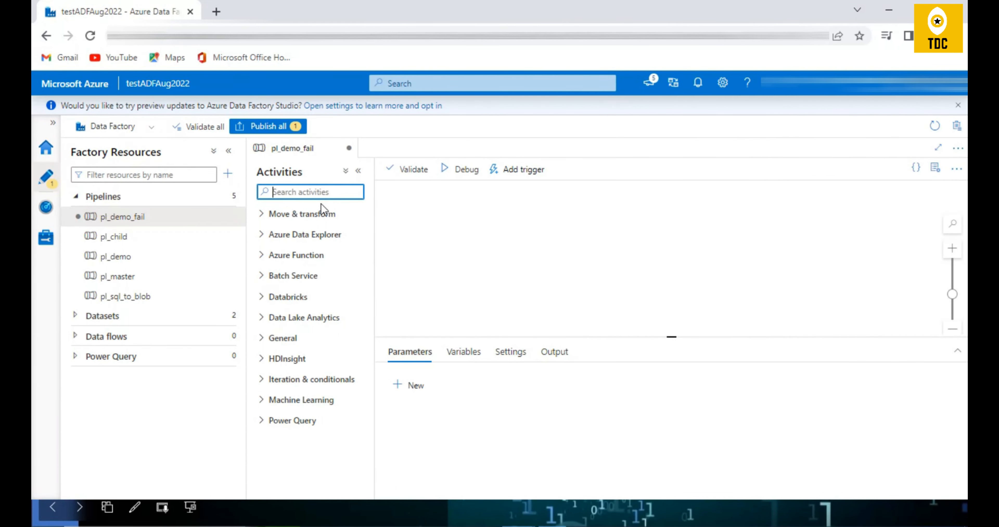
type("fai")
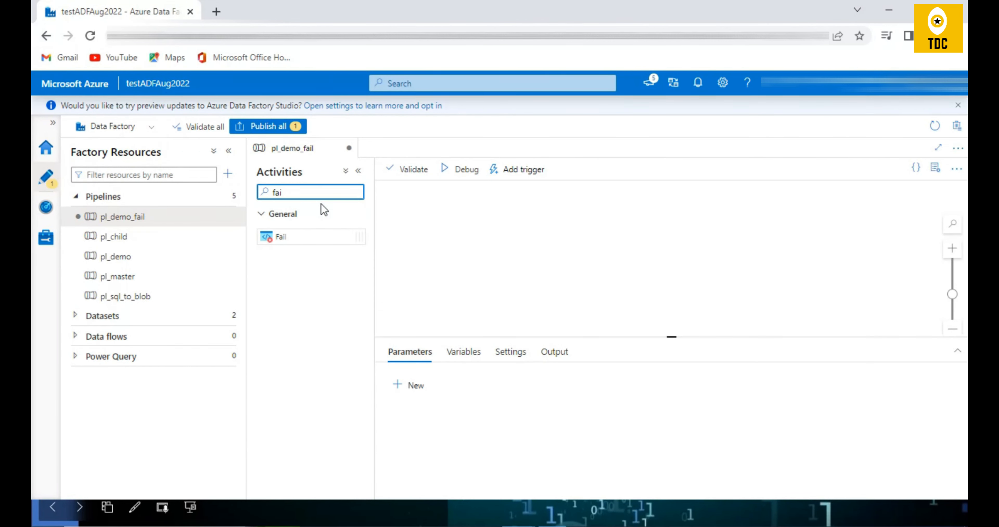
left_click_drag(296, 241, 560, 247)
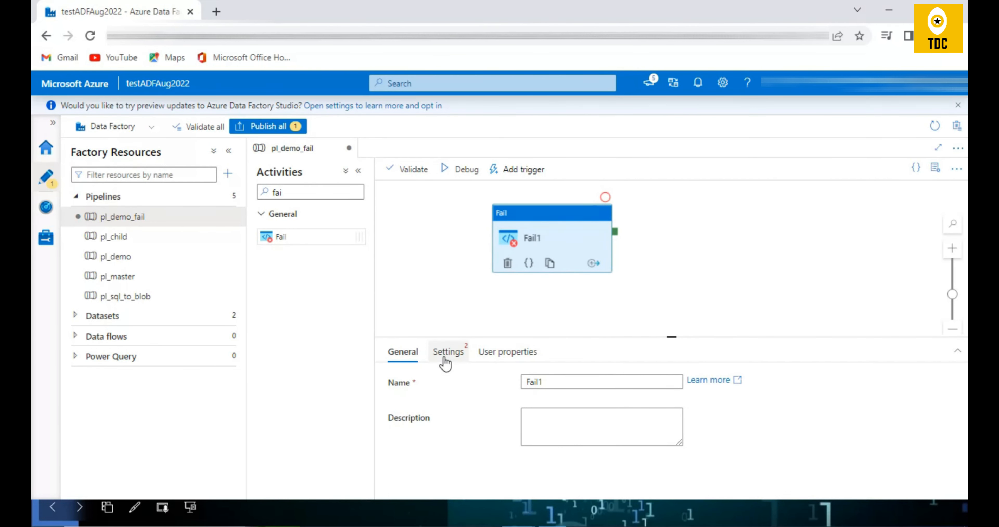
- Examine the Fail activity's general and settings options and the dynamic content functions offered for its fail message, without adding an expression
left_click_drag(681, 336, 684, 311)
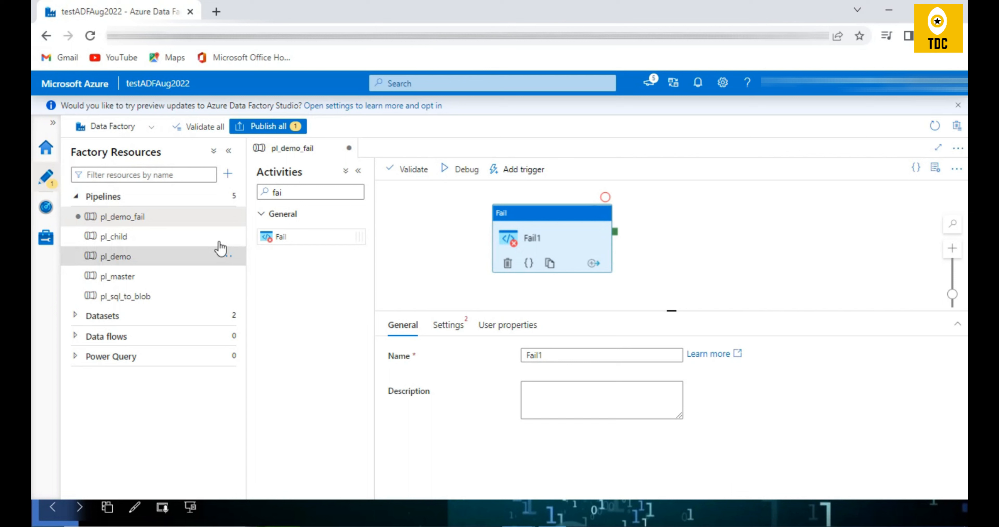
left_click(447, 325)
left_click(401, 329)
left_click(453, 334)
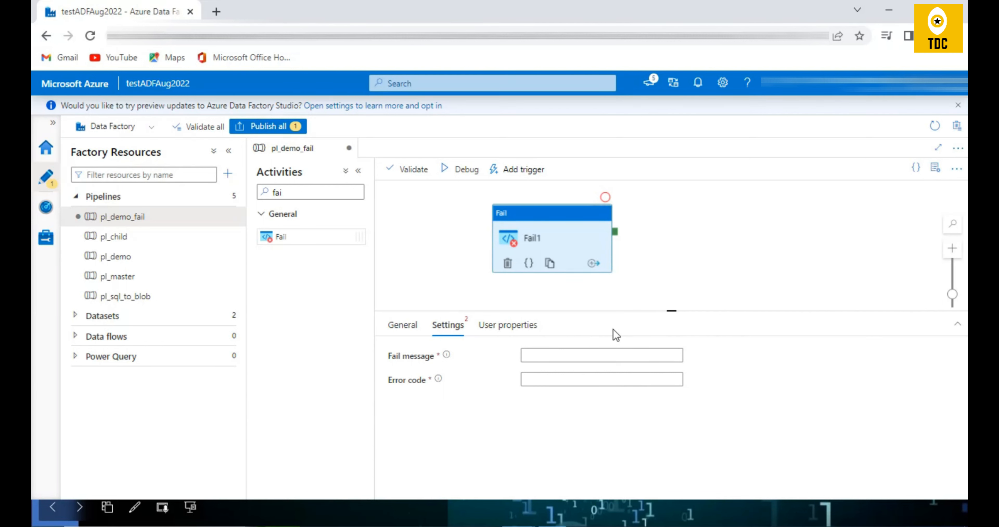
left_click(411, 334)
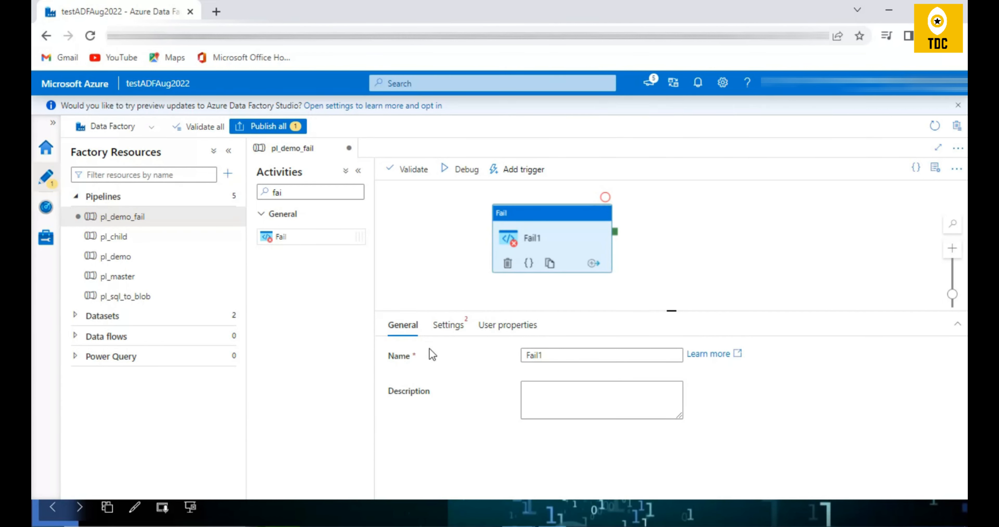
left_click(450, 326)
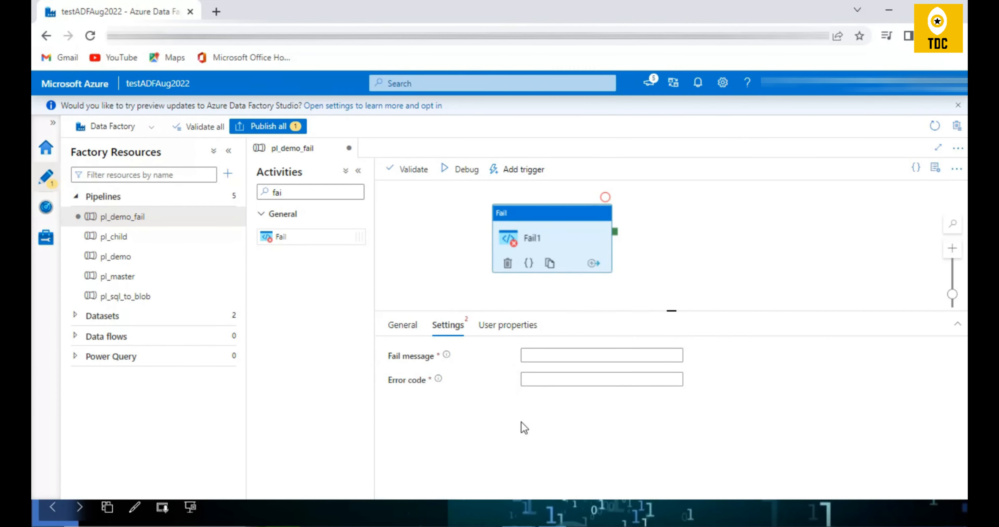
left_click(557, 351)
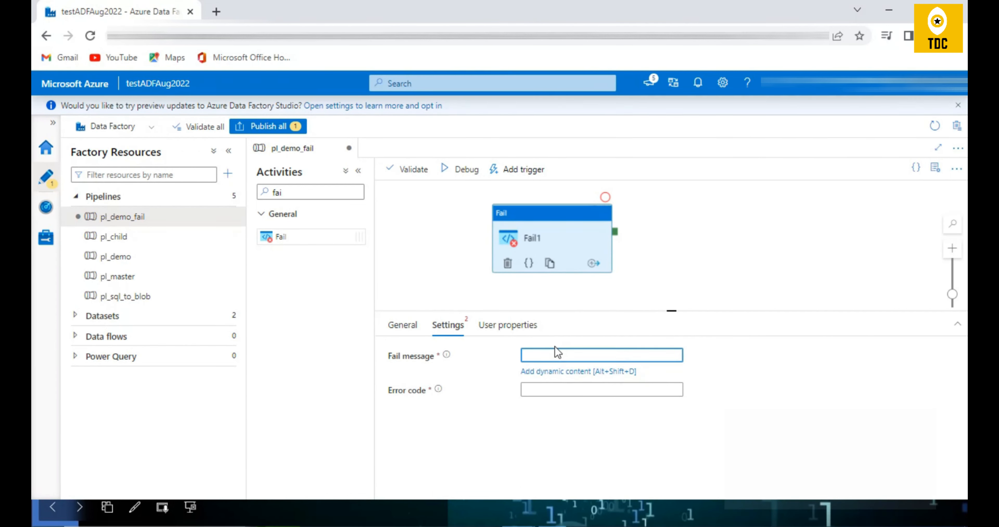
left_click(555, 370)
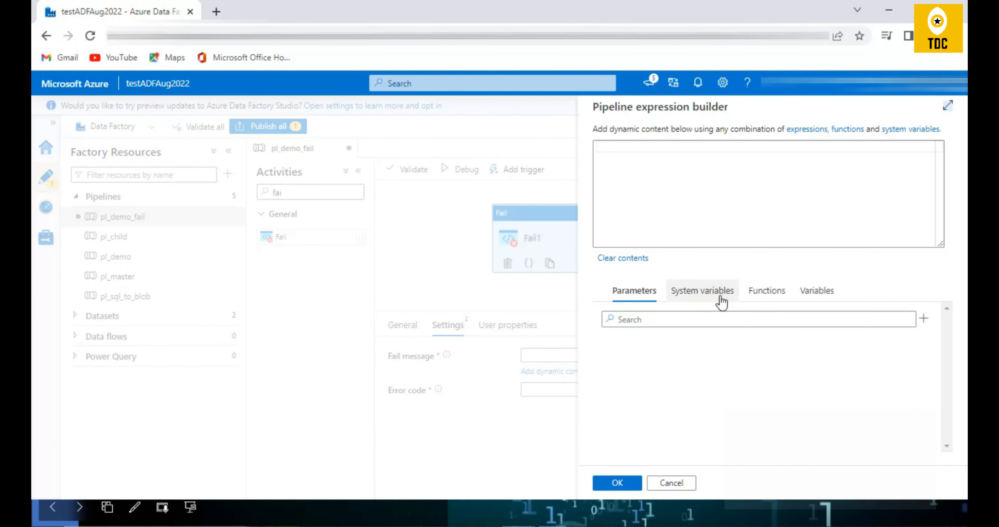
left_click(769, 298)
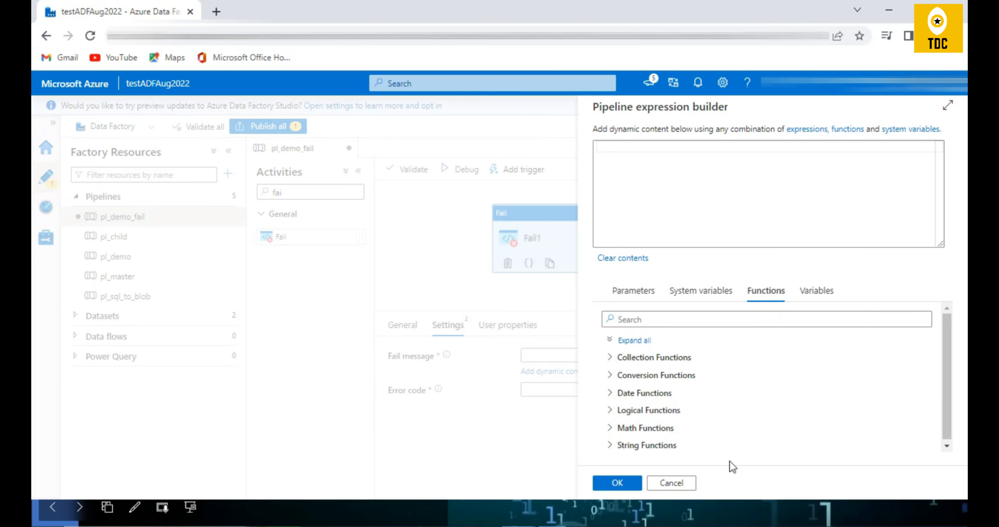
left_click(612, 446)
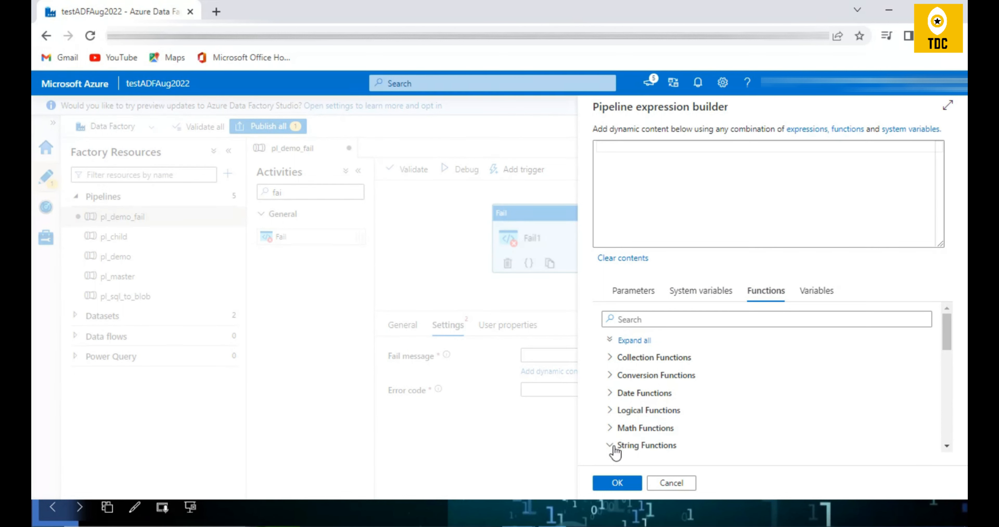
left_click(610, 393)
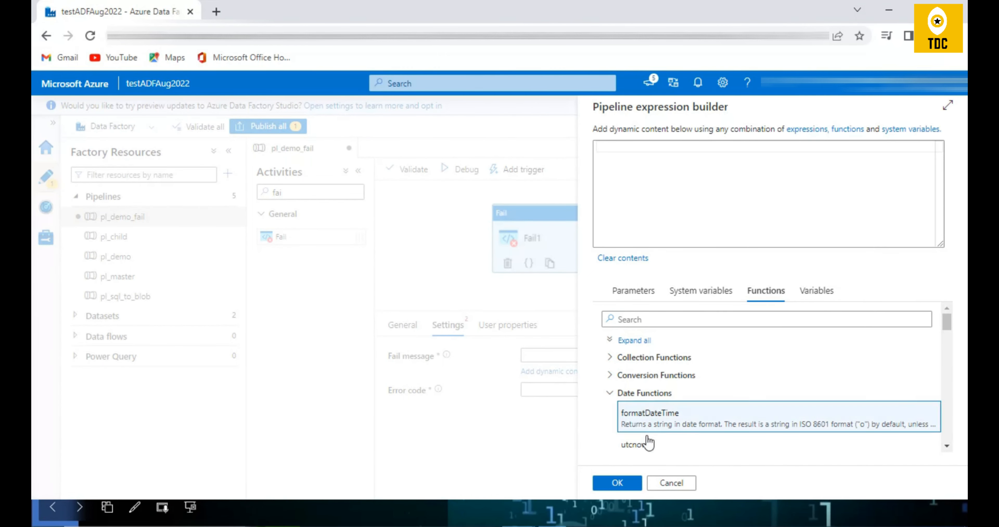
left_click(678, 483)
- Configure the Fail activity with the fail message "Failed pipeline" and the error code 101
left_click(545, 389)
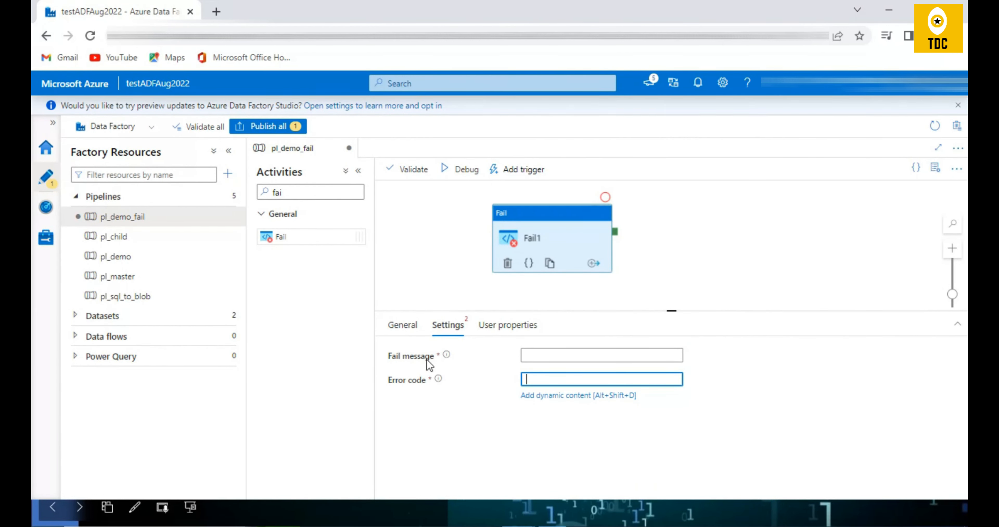
left_click(558, 380)
left_click(390, 337)
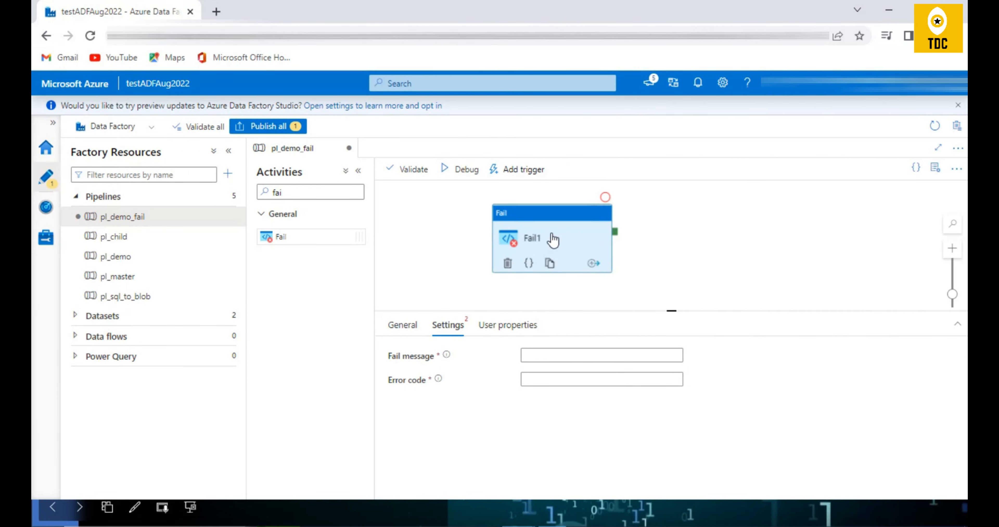
left_click_drag(553, 241, 671, 232)
left_click(539, 353)
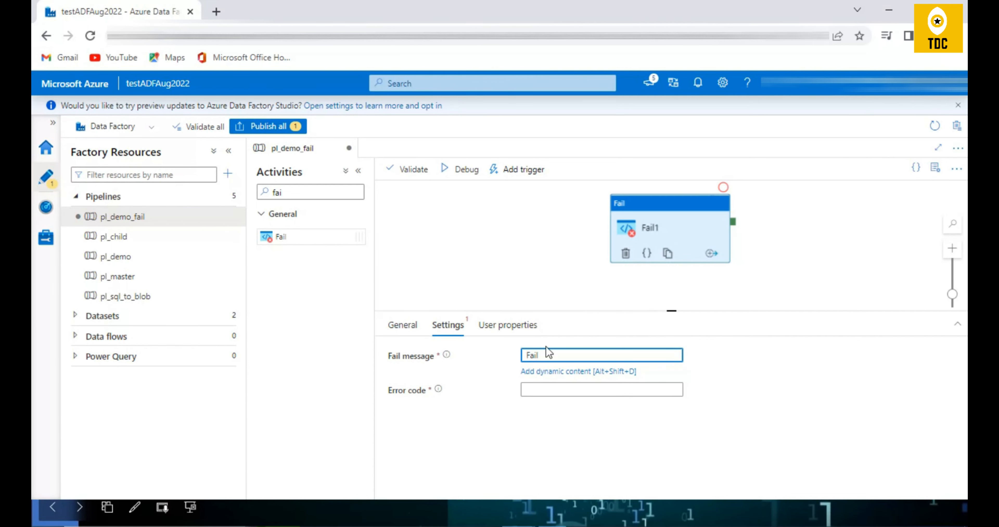
left_click(616, 389)
type("101")
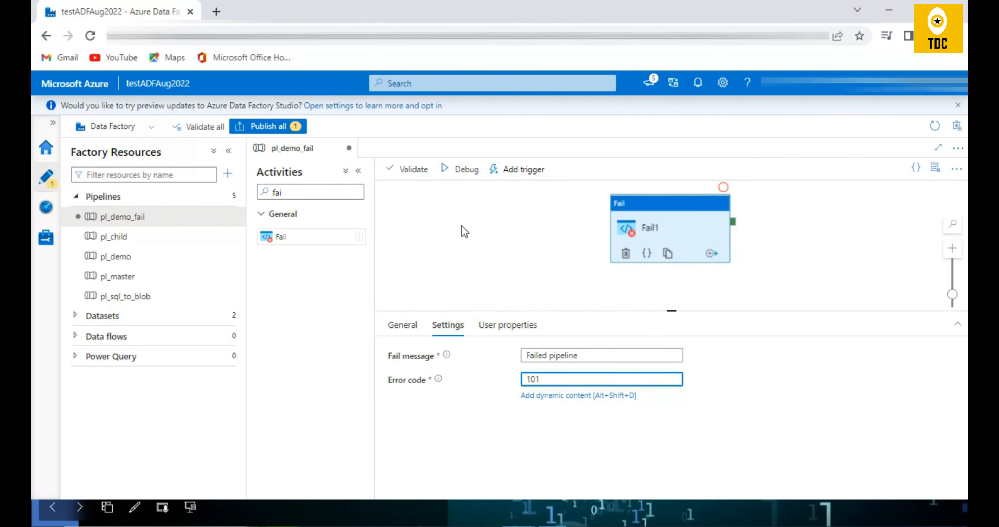
- Debug the pl_demo_fail pipeline and view the error details of the Fail1 activity run
left_click(467, 169)
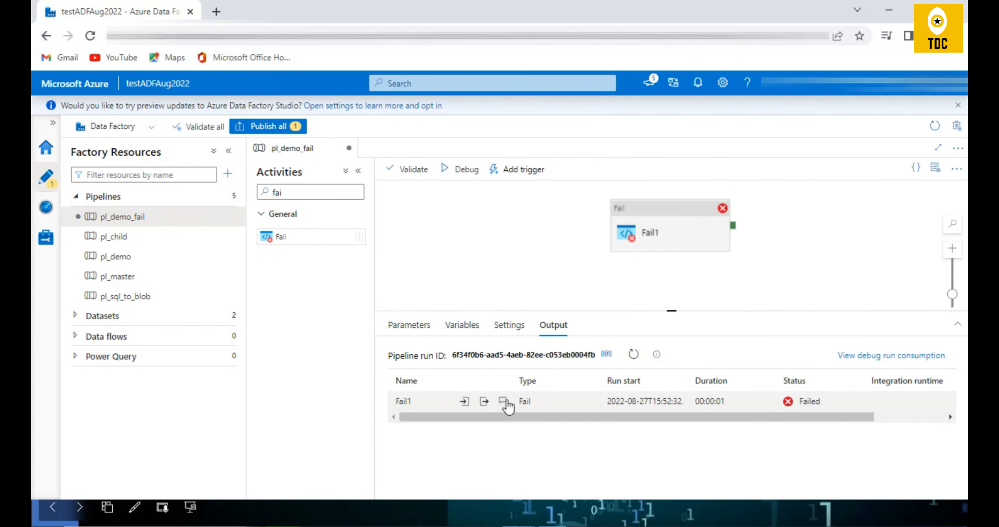
left_click(507, 402)
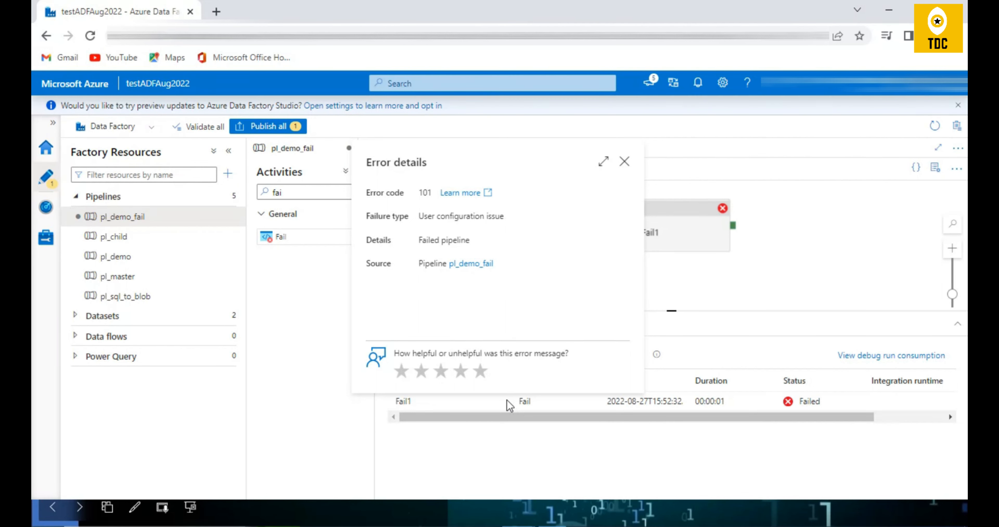
left_click(508, 404)
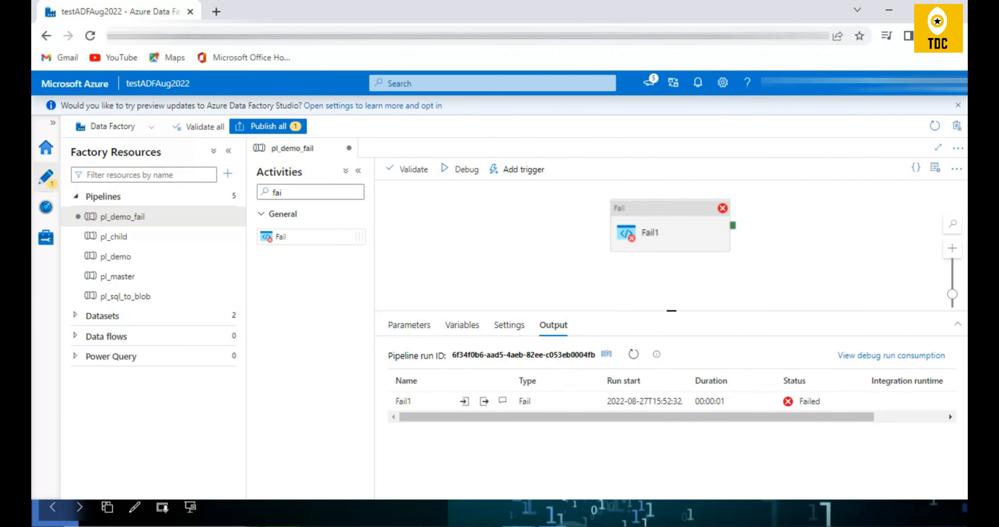
- Inspect the message and error code in the output of the Fail1 activity run
left_click(484, 401)
left_click_drag(365, 274, 446, 286)
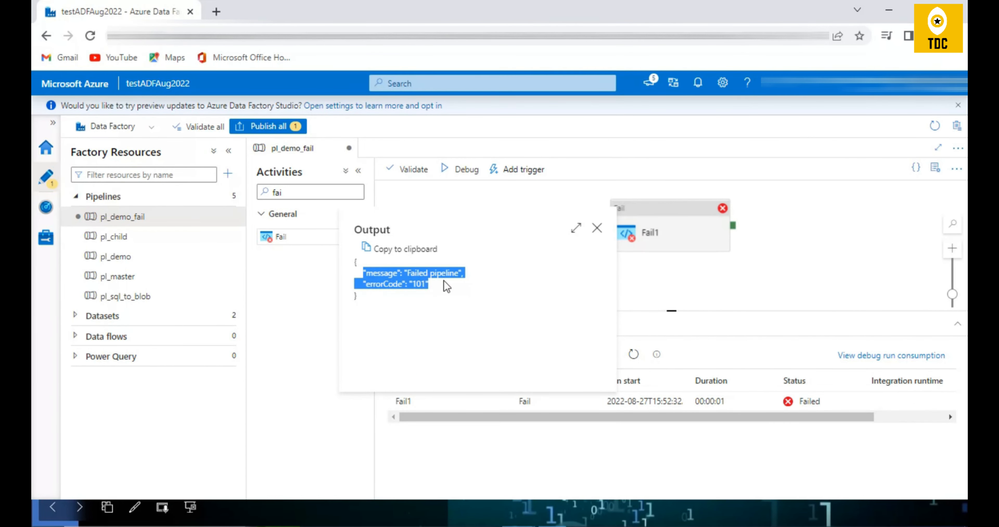
left_click(667, 223)
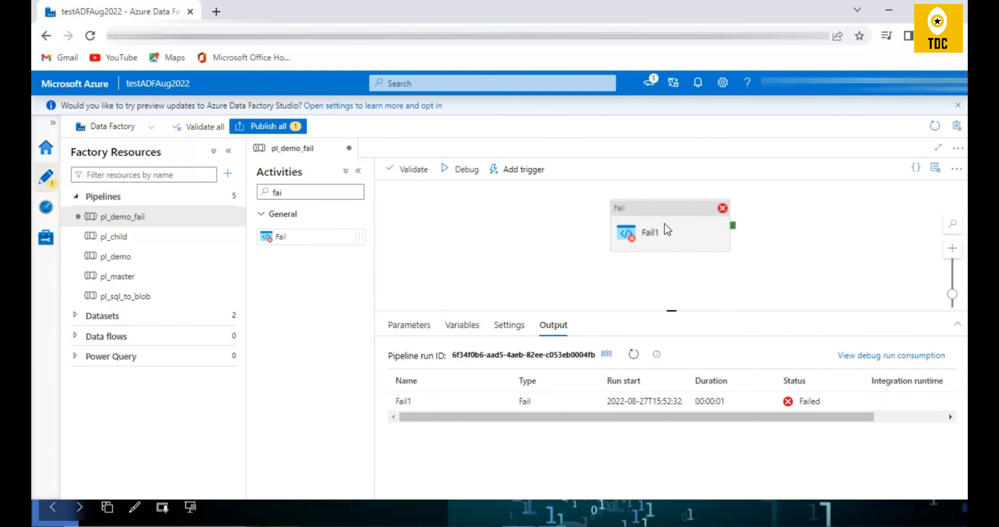
left_click(665, 224)
left_click_drag(579, 356, 455, 392)
left_click_drag(556, 390, 519, 388)
left_click(495, 250)
left_click(484, 402)
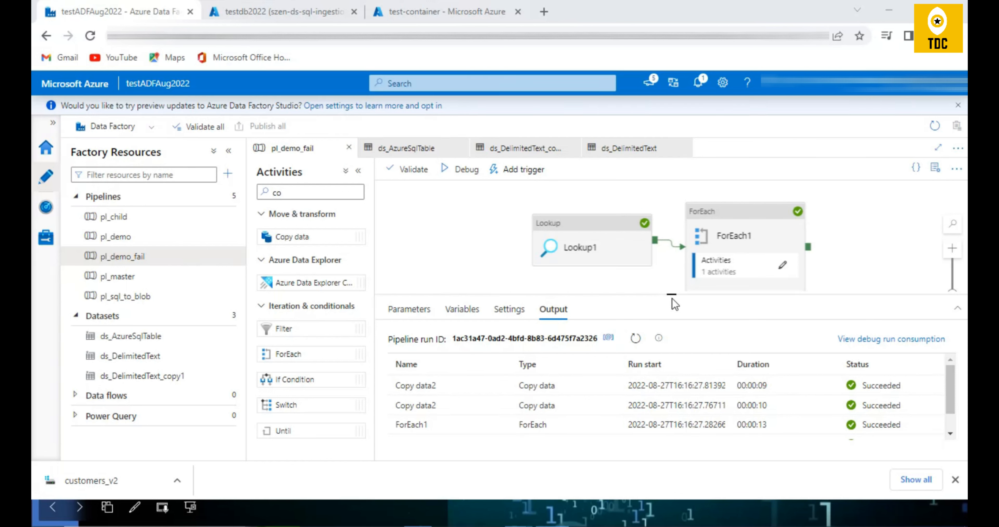
- Look at the activity inside the ForEach1 loop of pl_demo_fail and return to the main pipeline
left_click_drag(672, 300, 672, 340)
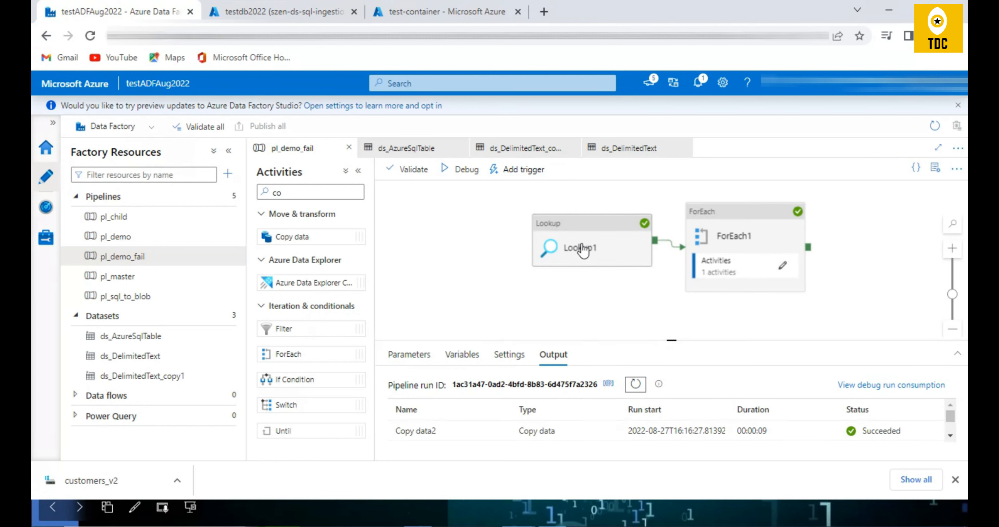
left_click(783, 266)
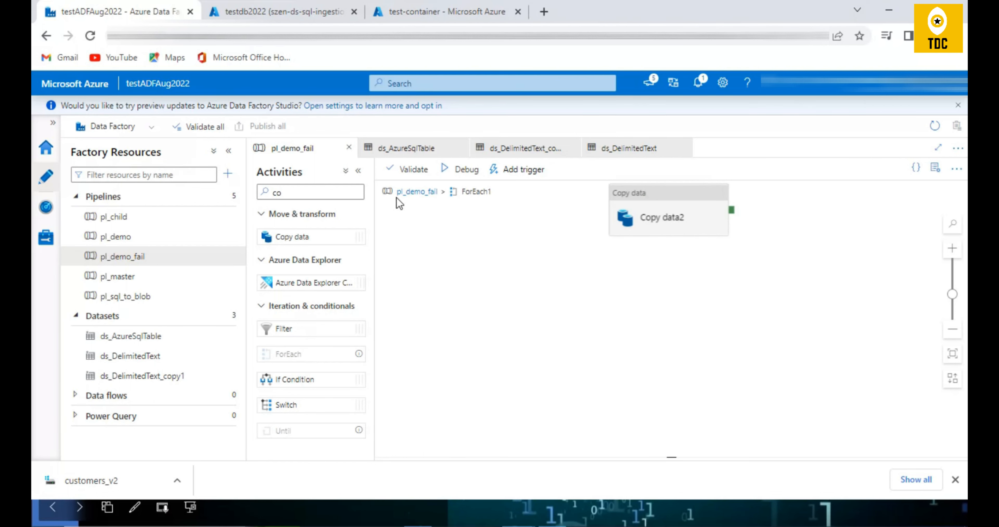
left_click(411, 192)
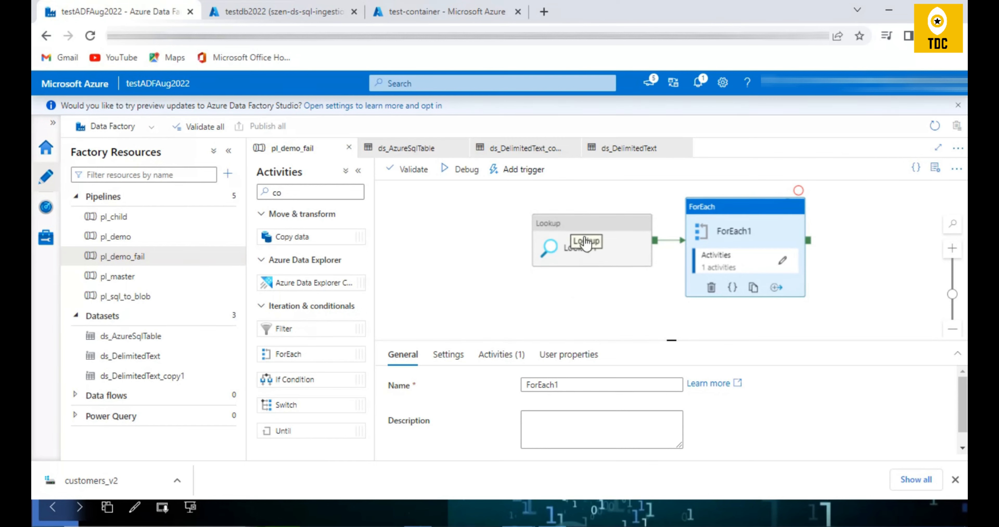
- In the testdb2022 query editor, delete the UPDATE statement and run the SELECT query on config_table
left_click(245, 12)
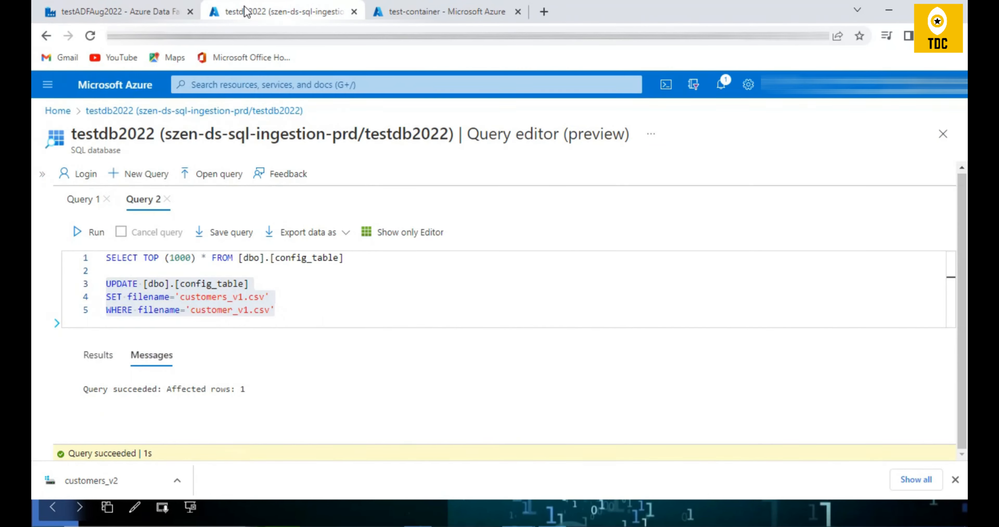
left_click(310, 283)
left_click_drag(303, 310, 105, 283)
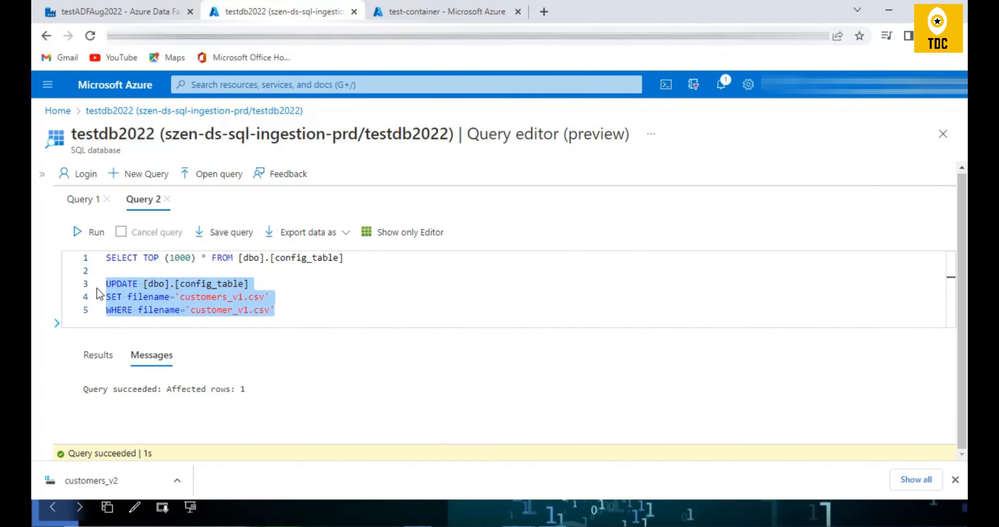
key("BackSpace")
left_click_drag(381, 266, 103, 258)
left_click(94, 233)
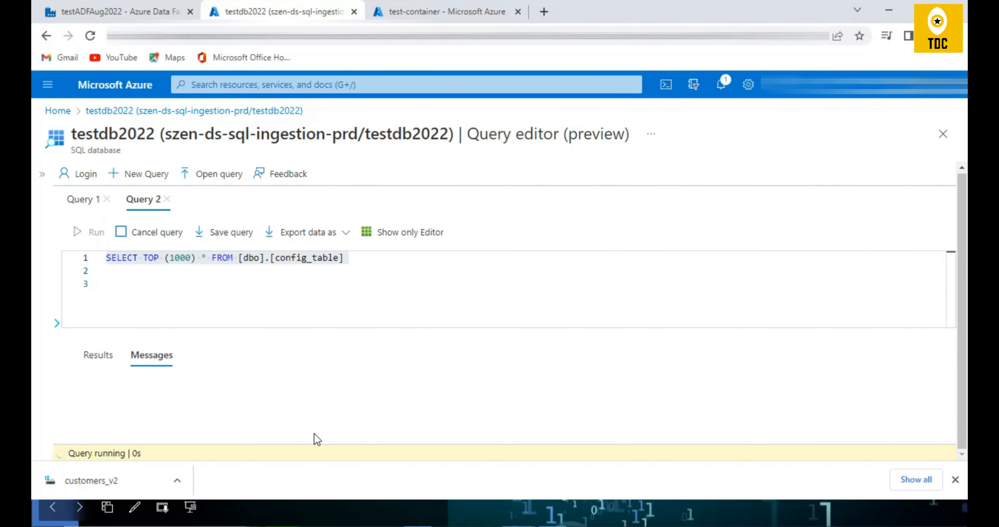
scroll(321, 442, "down", 1)
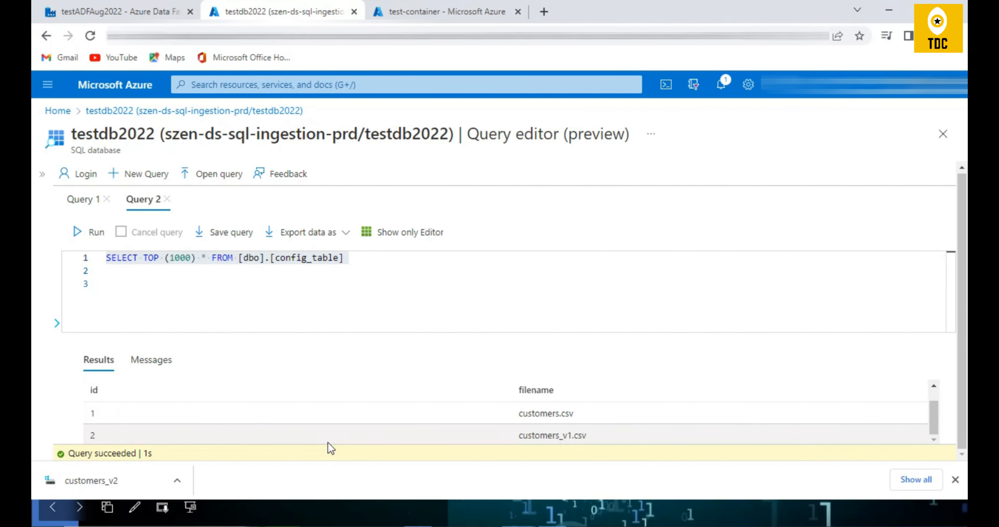
- Check the blobs in test-container against the file names listed in the config_table query results
left_click(107, 15)
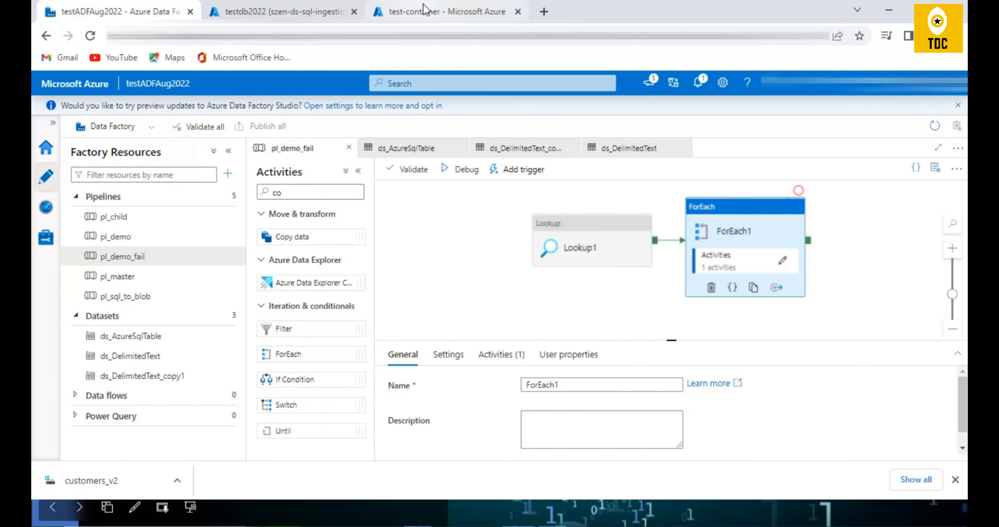
left_click(424, 12)
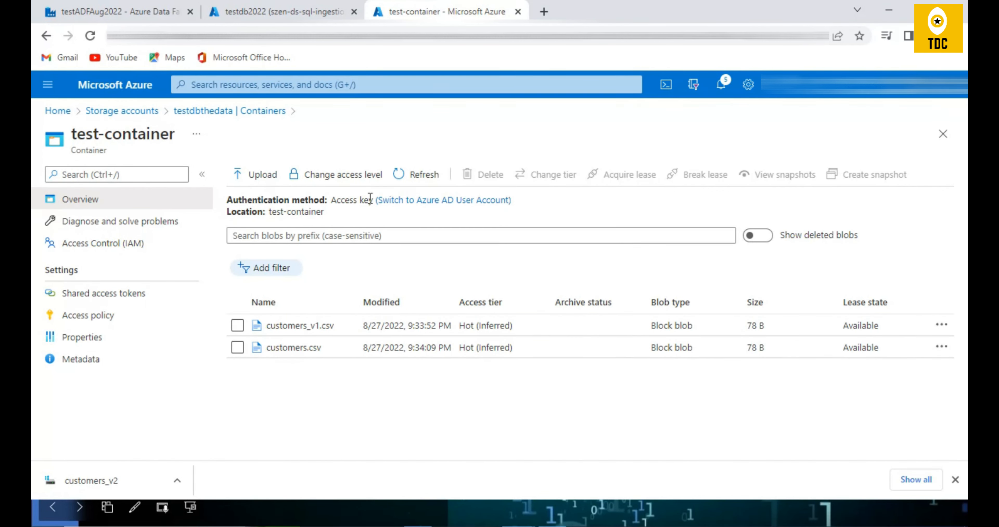
left_click(117, 14)
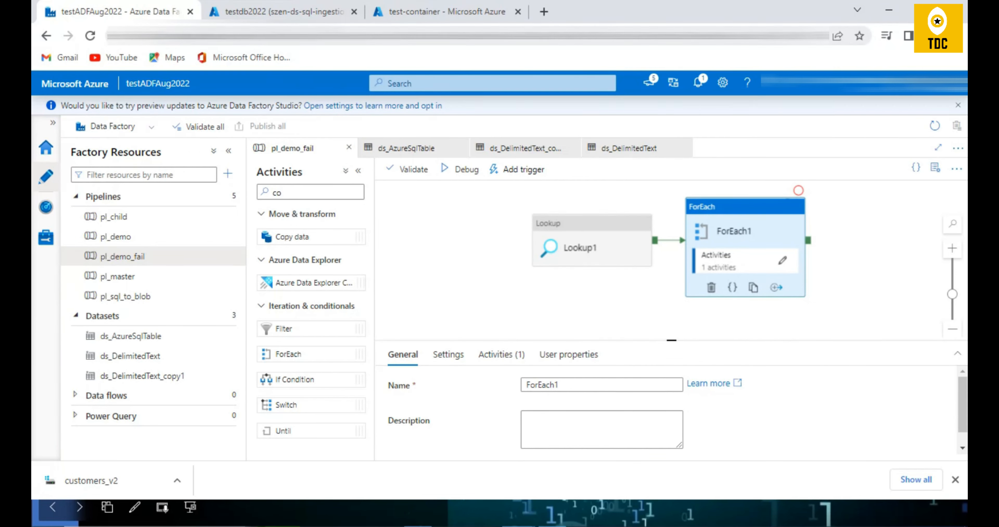
key("ctrl+Tab")
left_click_drag(520, 417, 581, 430)
left_click_drag(520, 438, 587, 438)
- Review the source dataset and file parameter of Copy data2 inside ForEach1 against the file names in the config_table query results
left_click(137, 12)
left_click(782, 260)
left_click(662, 199)
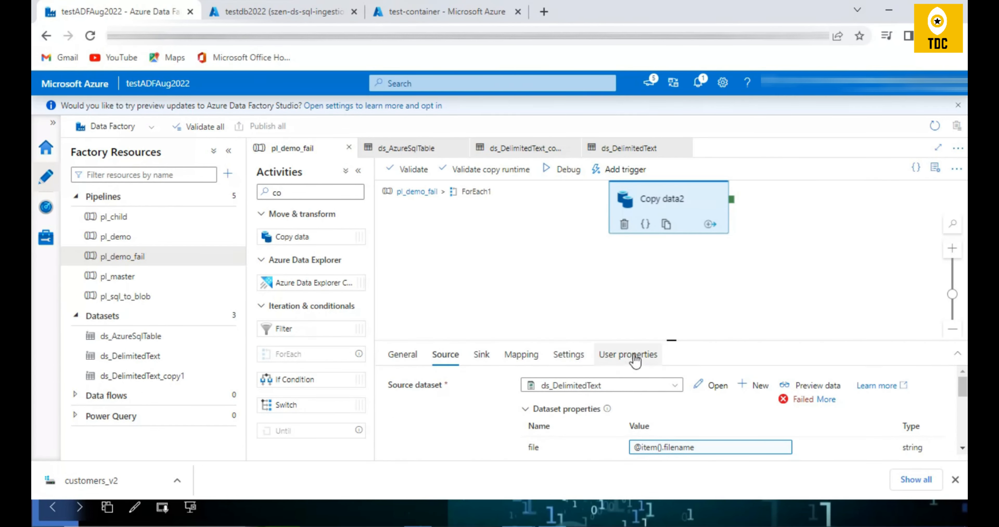
left_click_drag(682, 336, 673, 302)
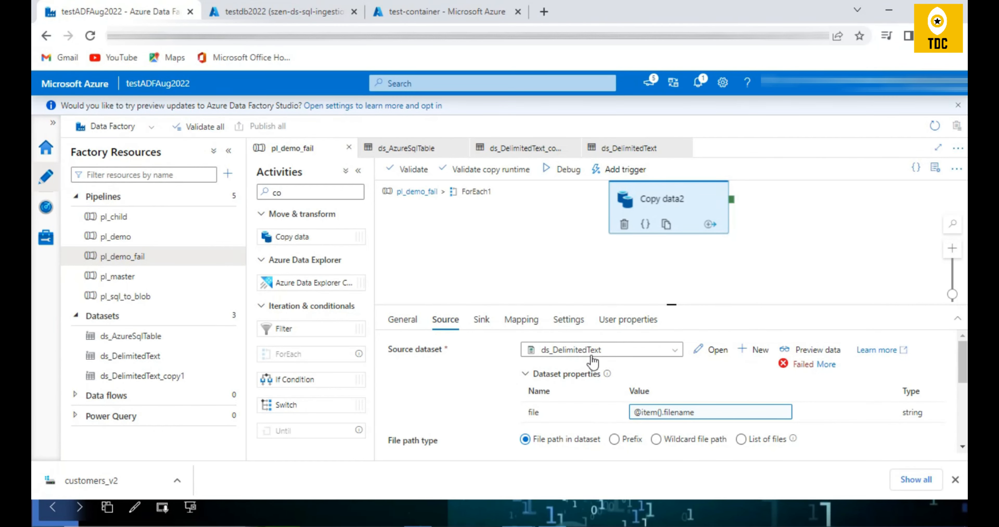
left_click(299, 6)
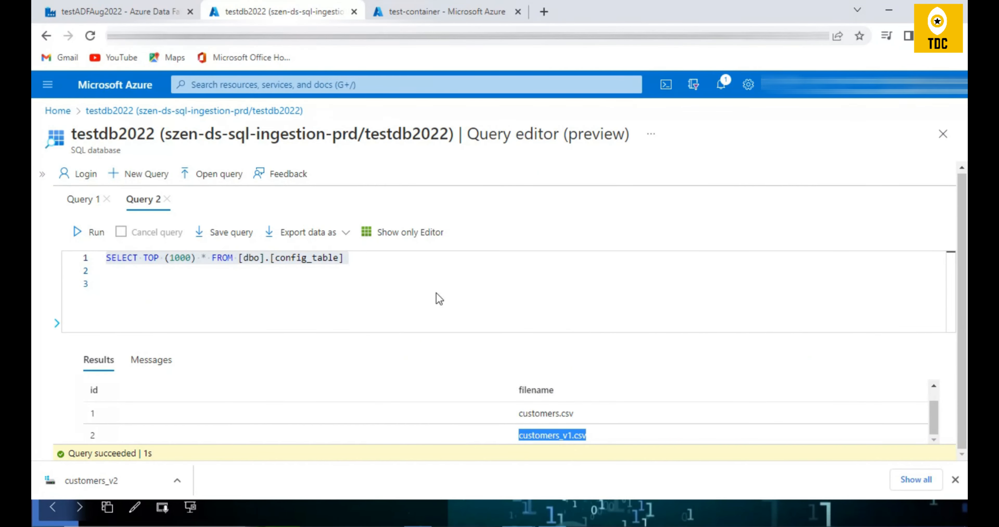
- Refresh test-container and check the files inside its output folder
left_click(446, 12)
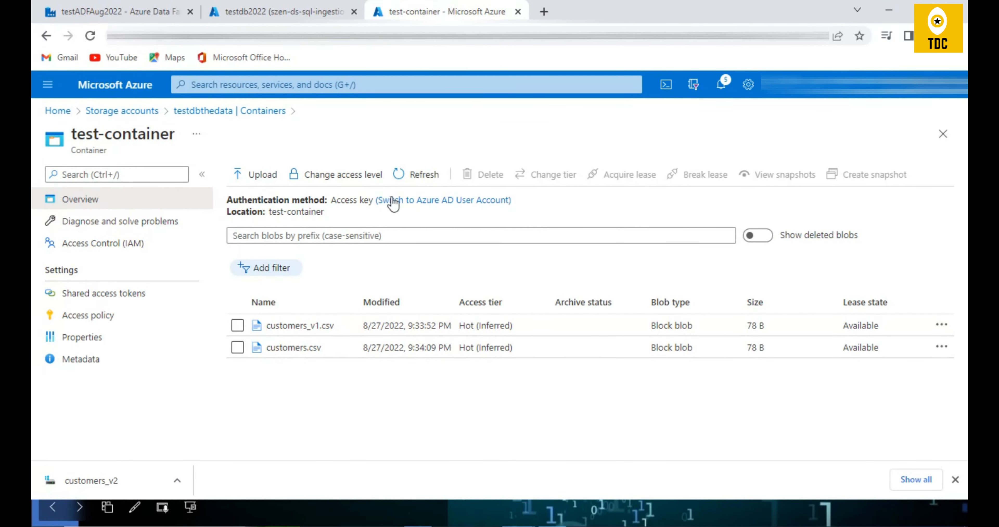
left_click(414, 177)
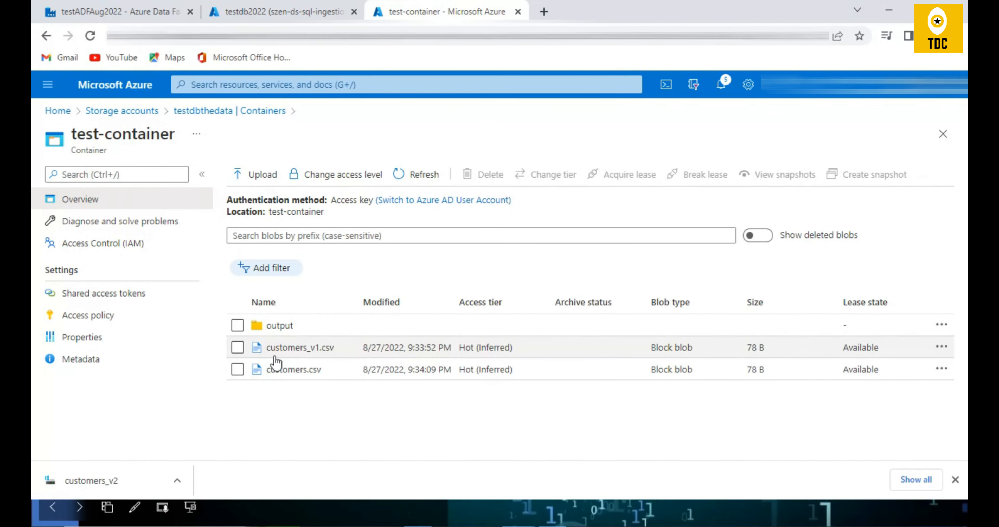
left_click(279, 328)
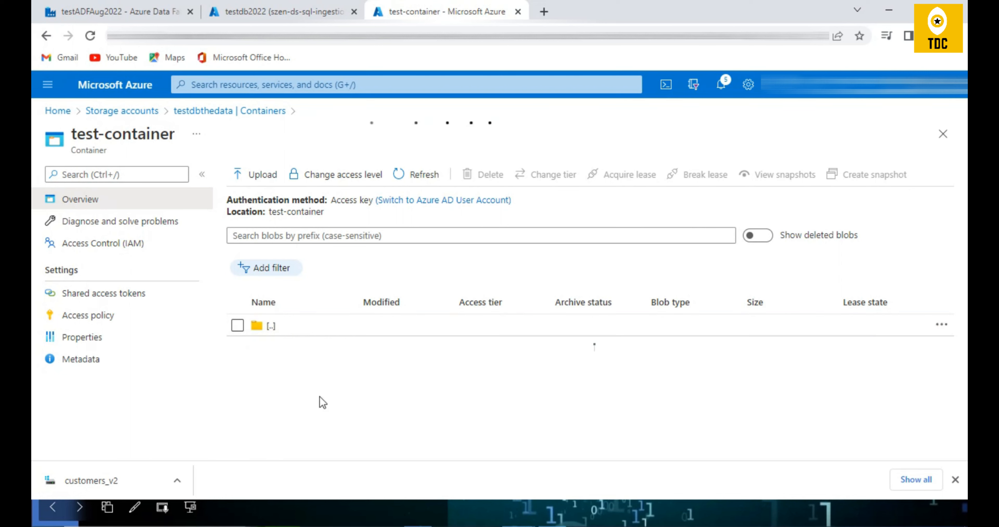
left_click(272, 327)
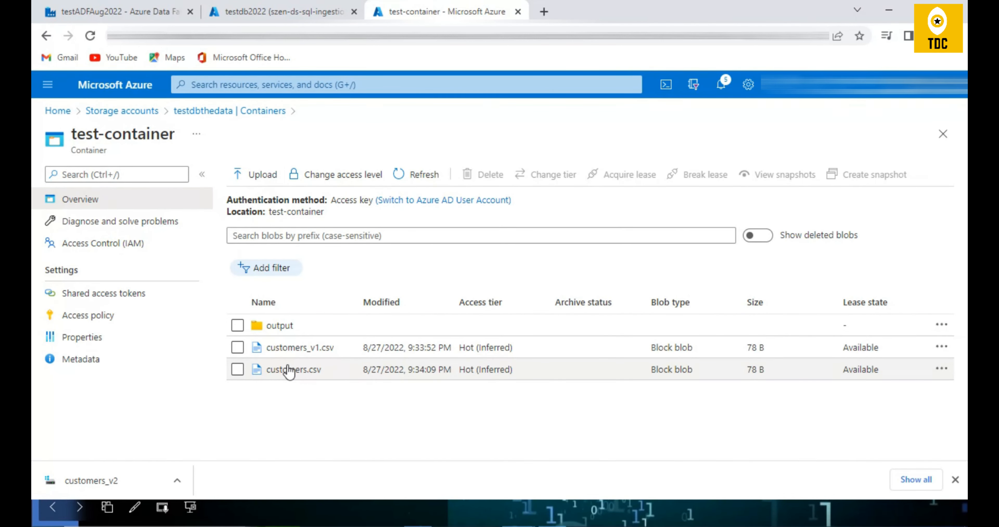
left_click(281, 325)
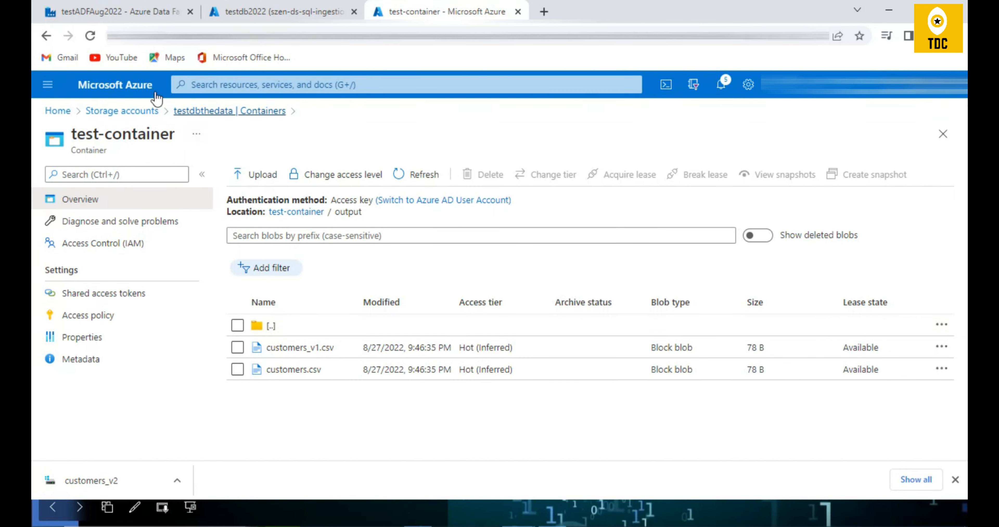
- Switch to Data Factory and return from ForEach1 to the main pl_demo_fail pipeline
left_click(103, 18)
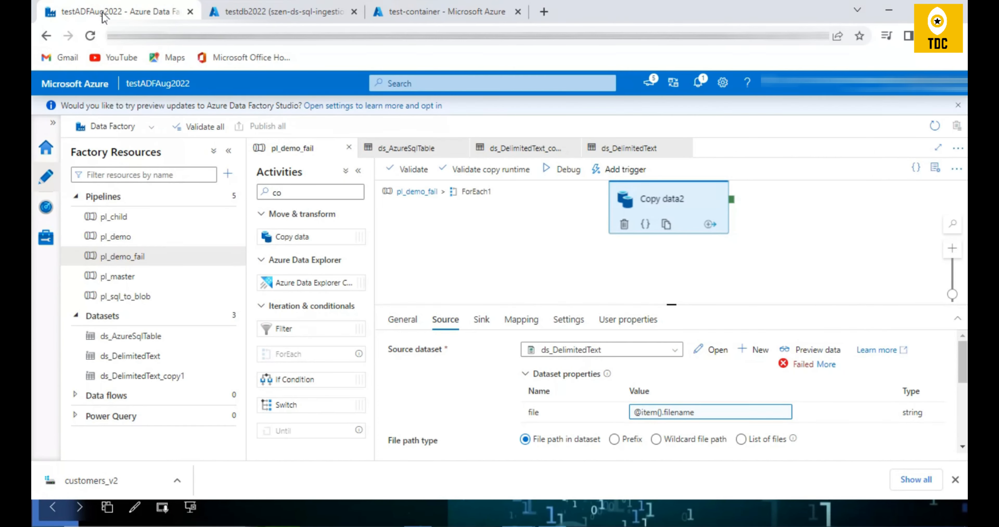
left_click(412, 191)
left_click(358, 171)
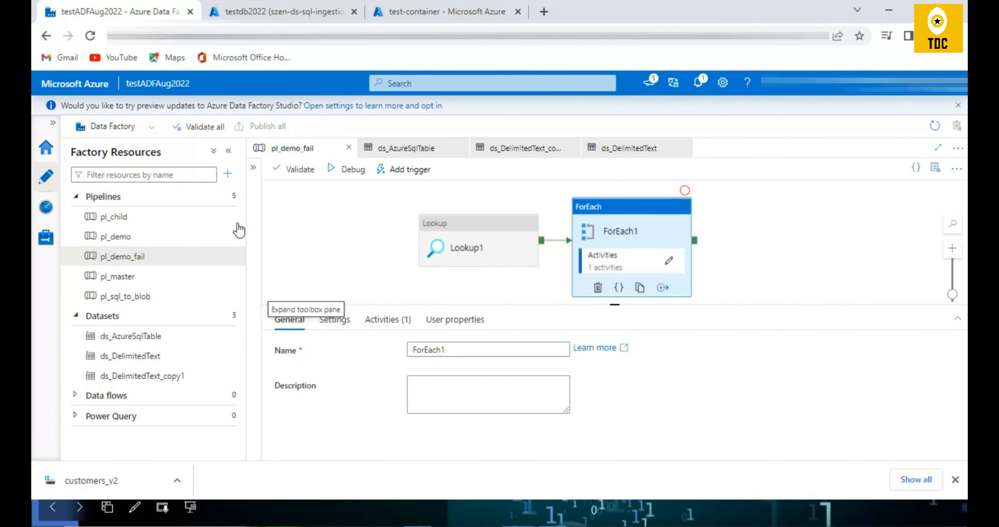
- Find the Fail activity and add it to the pl_demo_fail canvas beside ForEach1
left_click(140, 176)
type("fai")
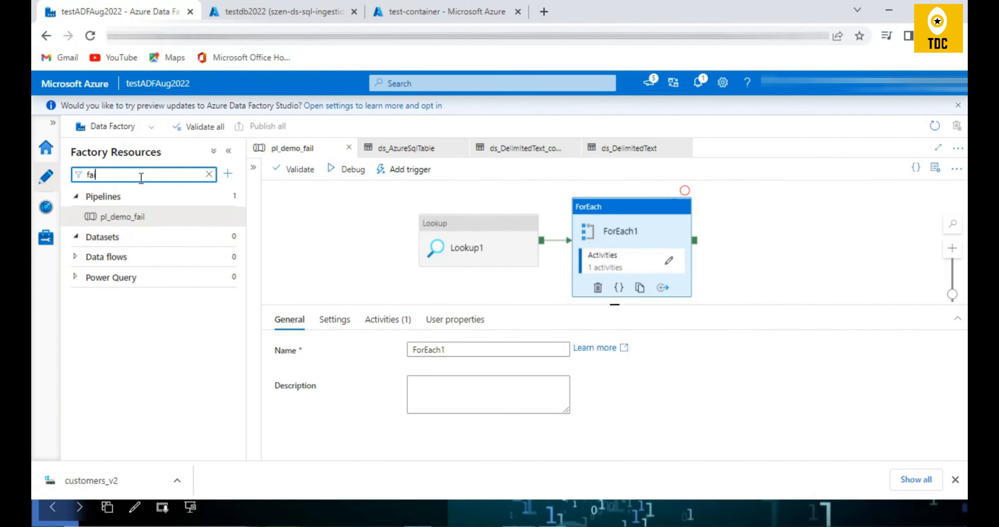
left_click_drag(190, 223, 784, 238)
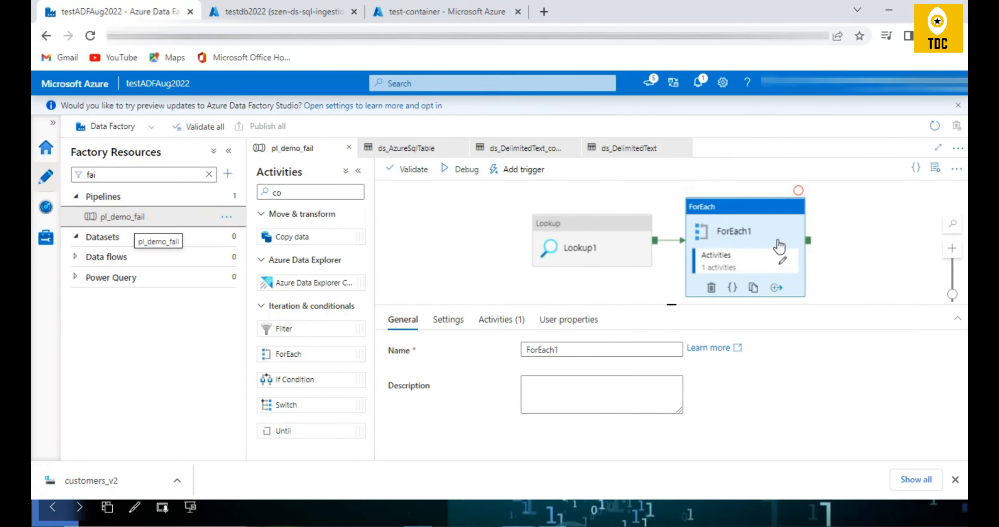
left_click_drag(656, 307, 654, 385)
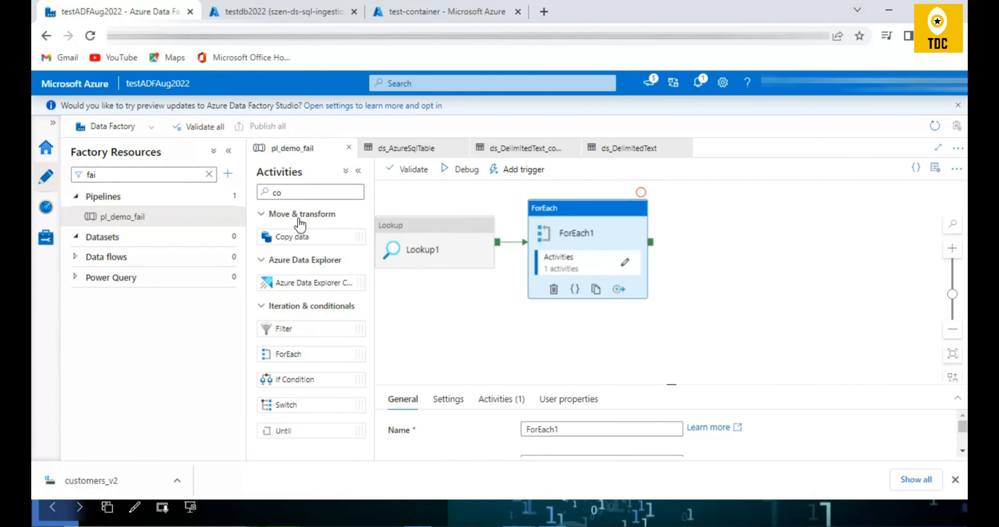
left_click_drag(305, 193, 248, 190)
type("fa")
left_click_drag(312, 237, 772, 256)
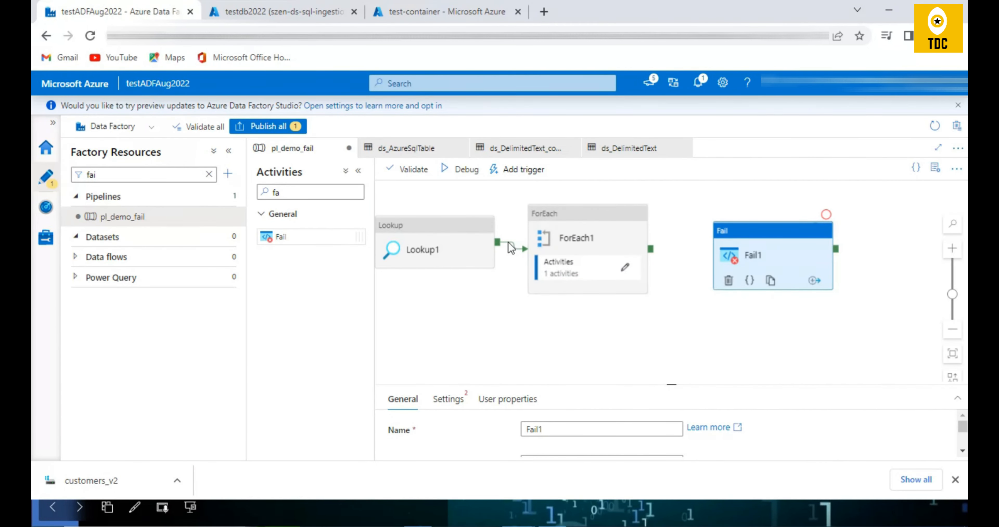
- Replace the direct Lookup1 to ForEach1 link with success links from Lookup1 to Fail1 and from Fail1 to ForEach1
left_click(512, 250)
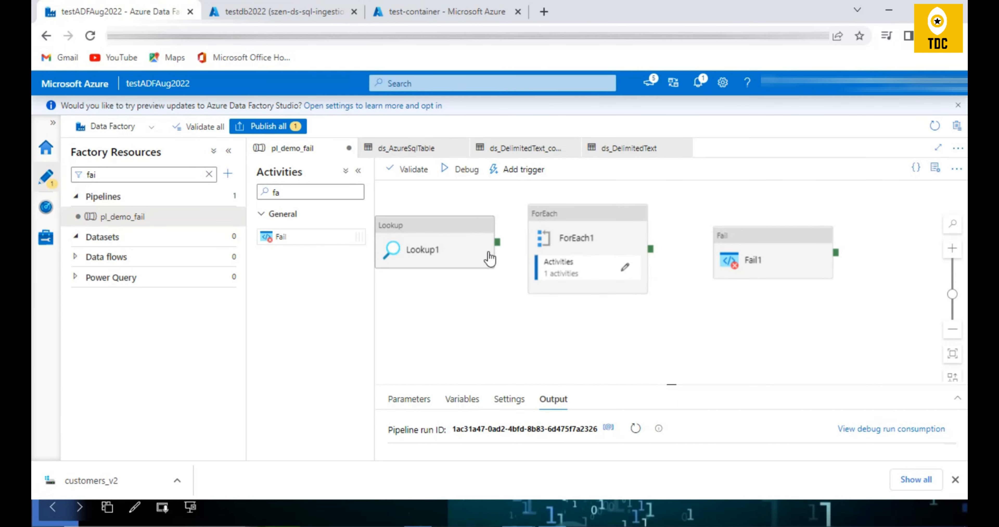
left_click_drag(498, 242, 772, 256)
left_click_drag(608, 241, 942, 289)
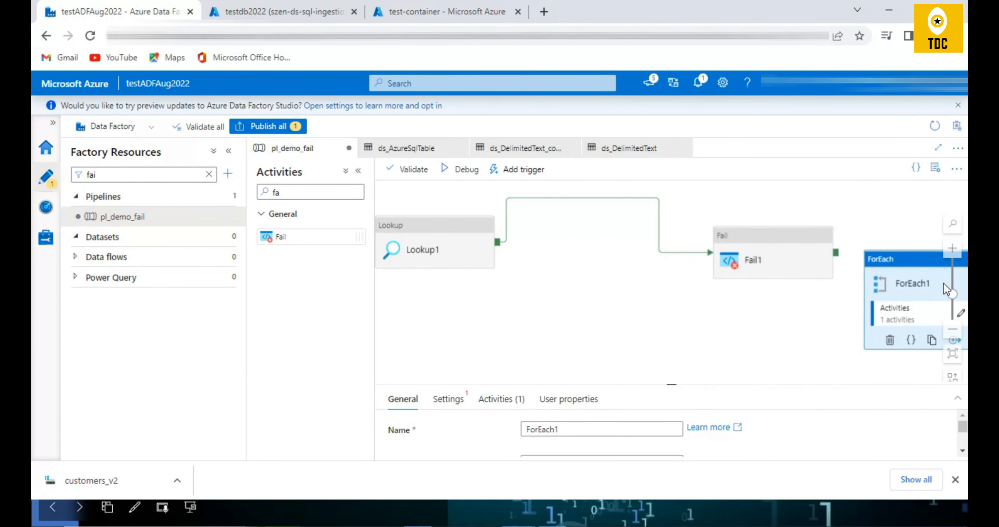
left_click_drag(780, 257, 592, 264)
left_click_drag(869, 286, 751, 252)
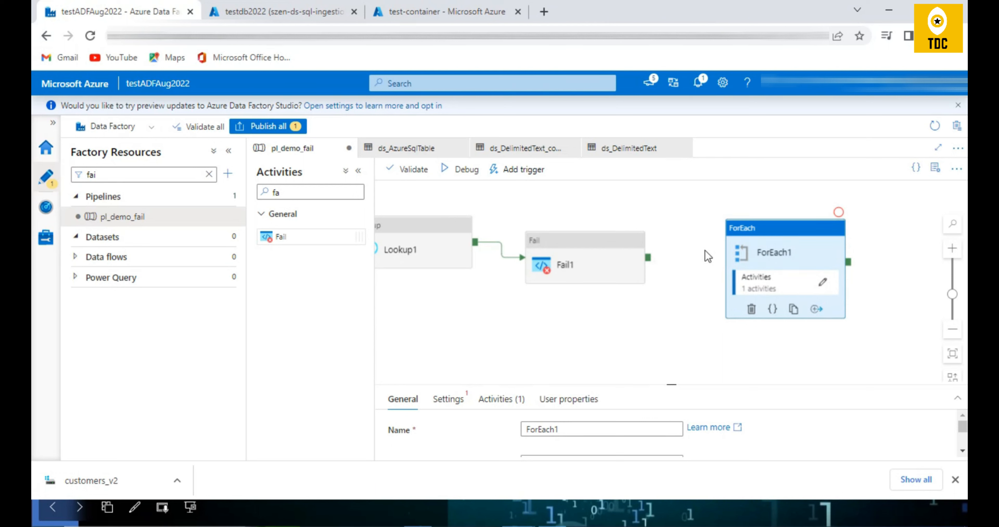
left_click_drag(648, 259, 838, 277)
- Reconnect Lookup1 directly to ForEach1 on success, leaving Fail1 unlinked below the path between them
left_click(542, 267)
left_click(480, 247)
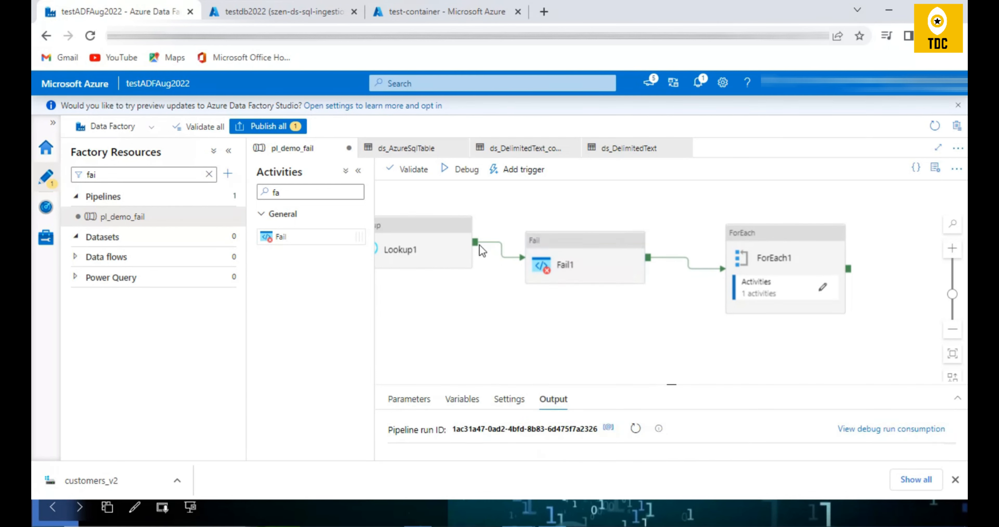
left_click_drag(474, 243, 735, 247)
left_click_drag(605, 268, 616, 332)
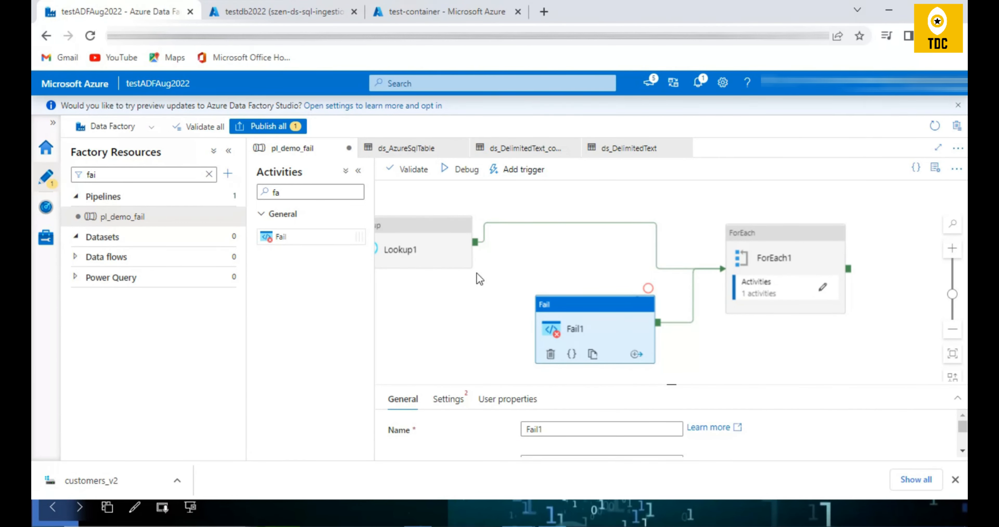
left_click(695, 305)
key("Delete")
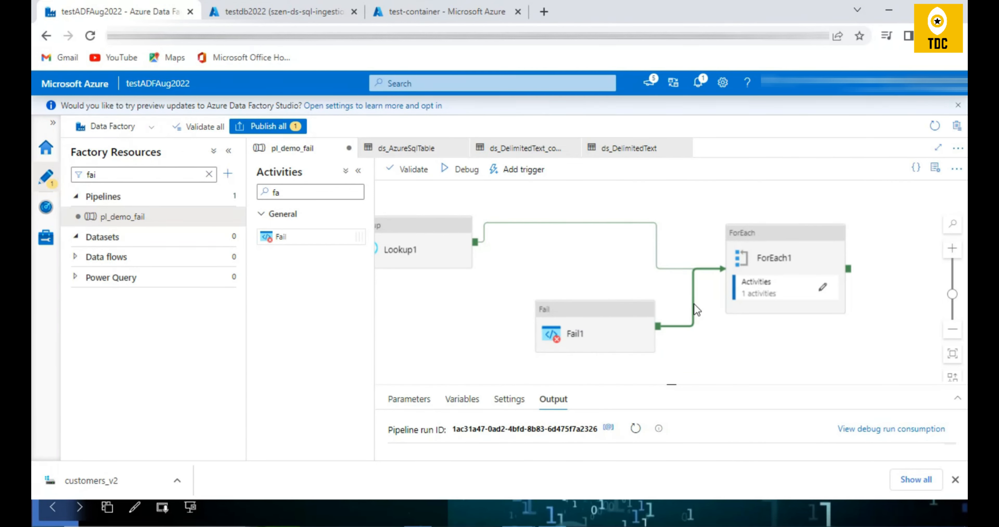
- Add a failure output to Lookup1 and connect it to Fail1
left_click_drag(460, 258, 514, 248)
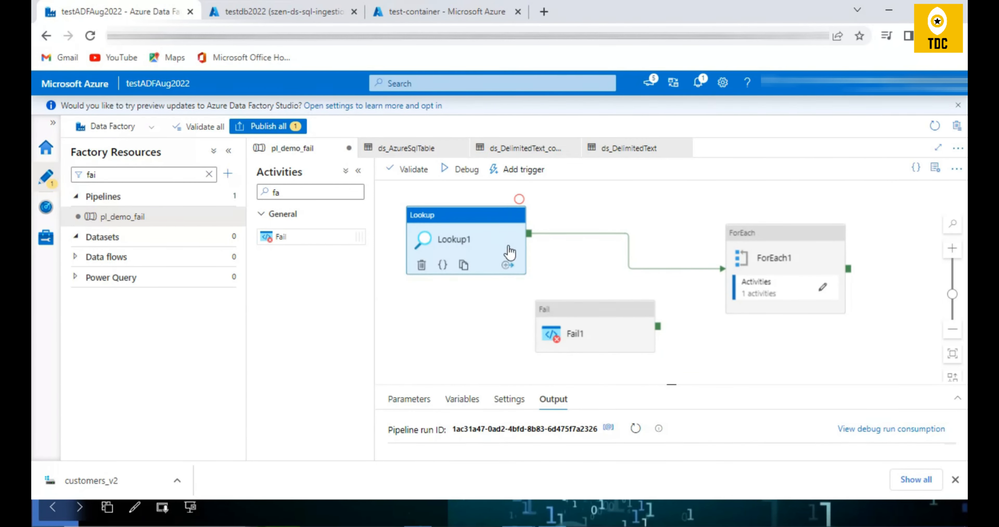
left_click(511, 267)
left_click(529, 315)
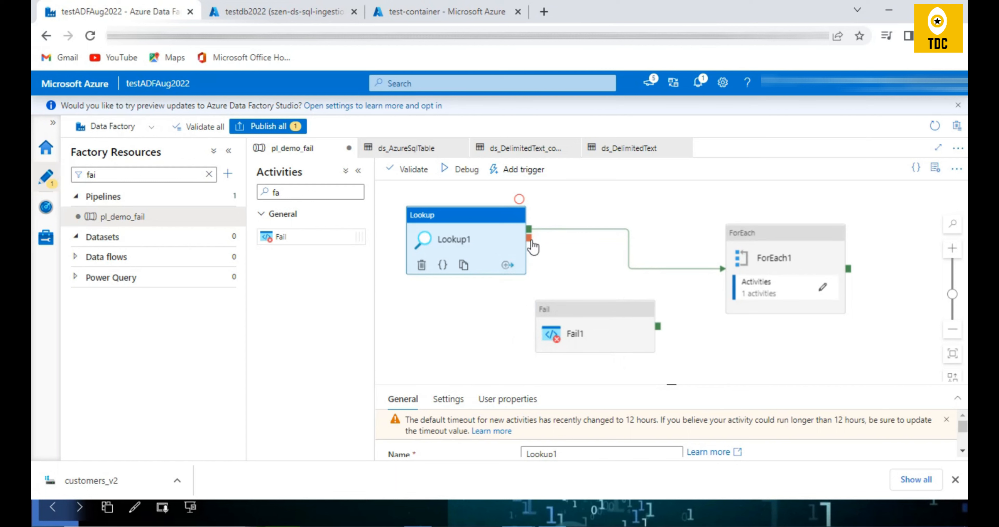
left_click_drag(529, 240, 609, 338)
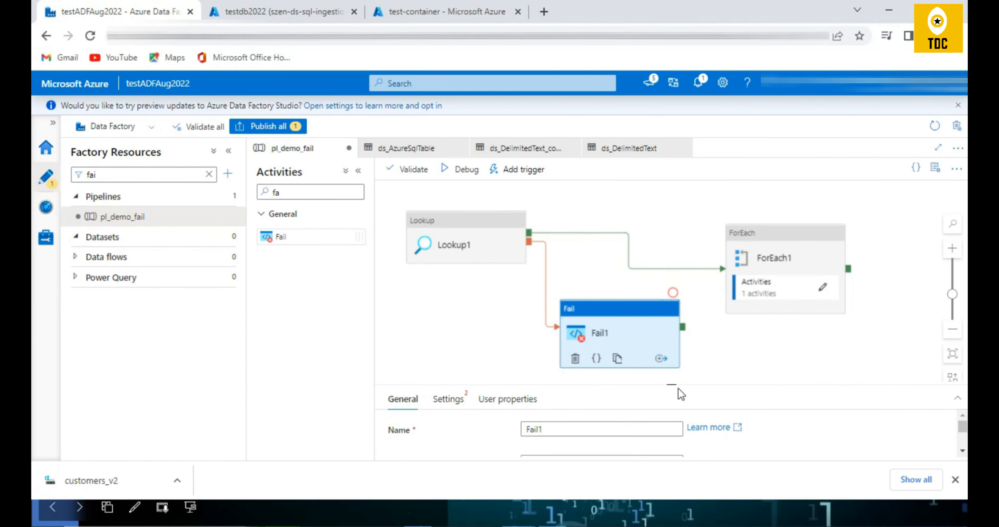
- Set the fail message of Fail1 to "Lookup Activity is Failed"
left_click_drag(677, 385, 676, 327)
left_click(448, 340)
left_click(570, 371)
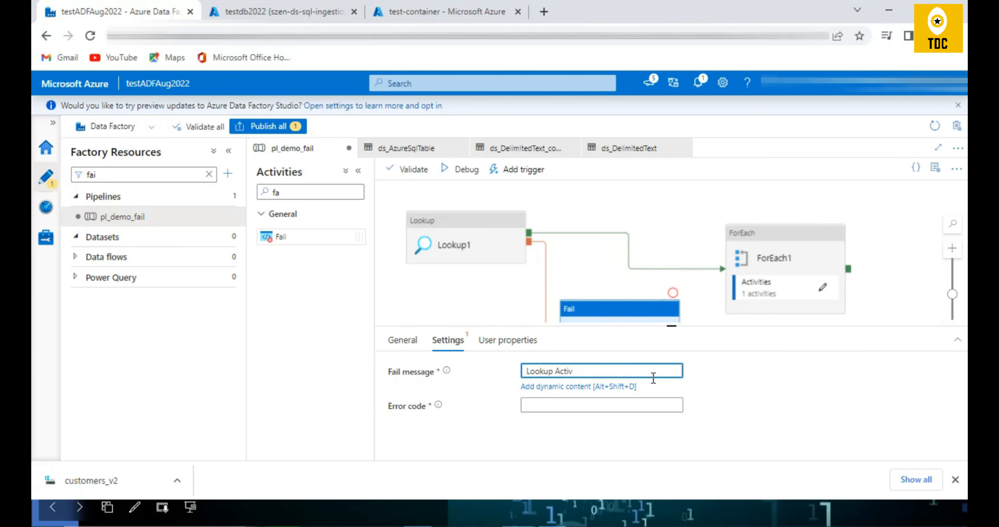
type("iled")
- Remove the Fail1 activity from the pipeline canvas
left_click_drag(671, 326, 671, 377)
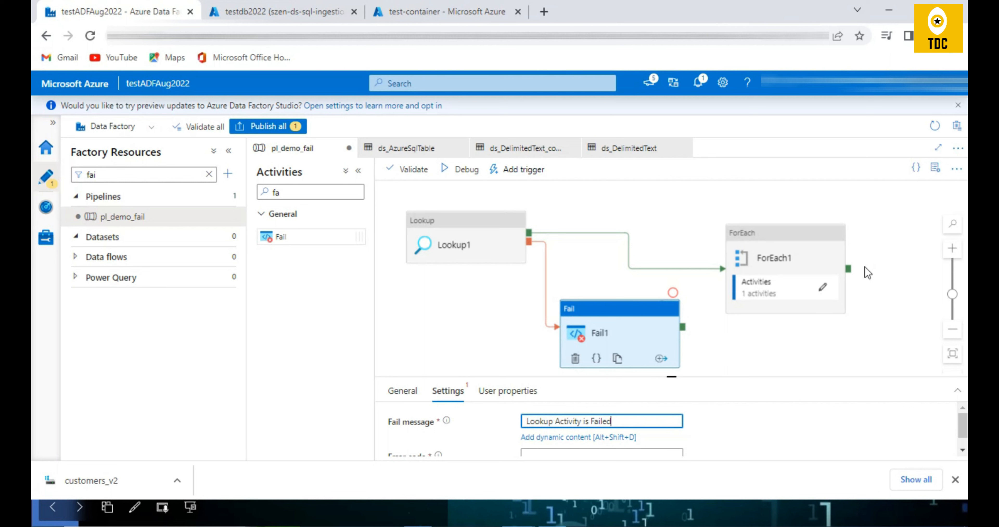
left_click(624, 334)
right_click(623, 330)
left_click(633, 338)
- Add an If Condition activity and link it on success between Lookup1 and ForEach1 in place of their direct link
double_click(279, 192)
type("if")
left_click_drag(292, 237, 603, 290)
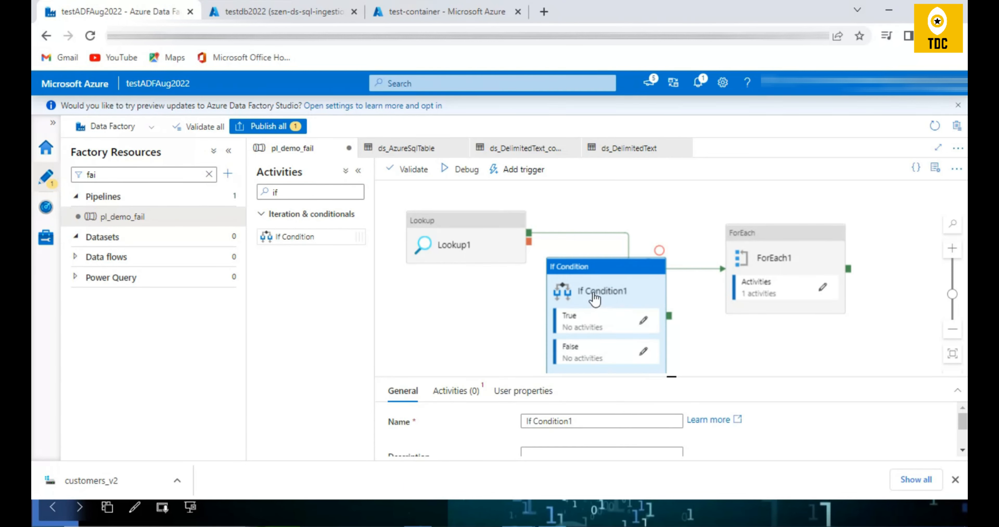
left_click(561, 233)
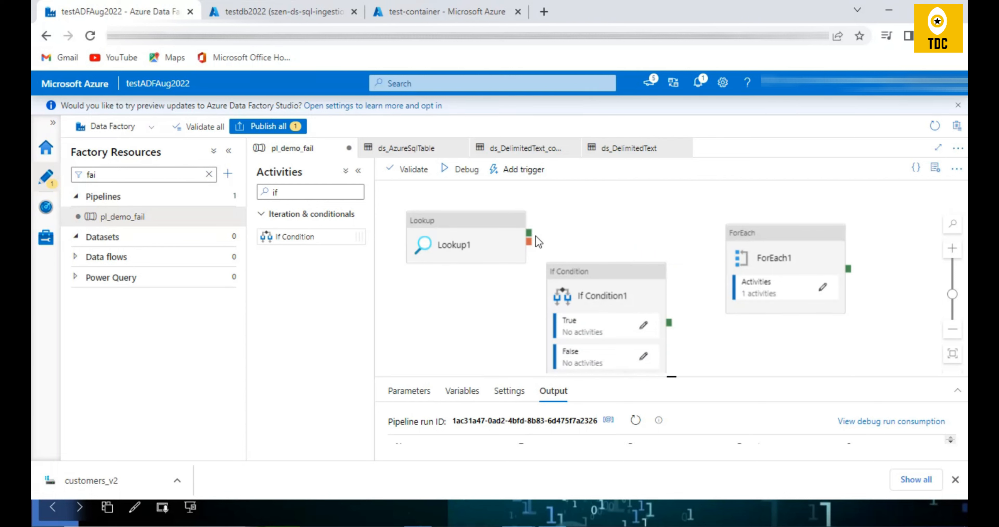
left_click_drag(529, 233, 595, 222)
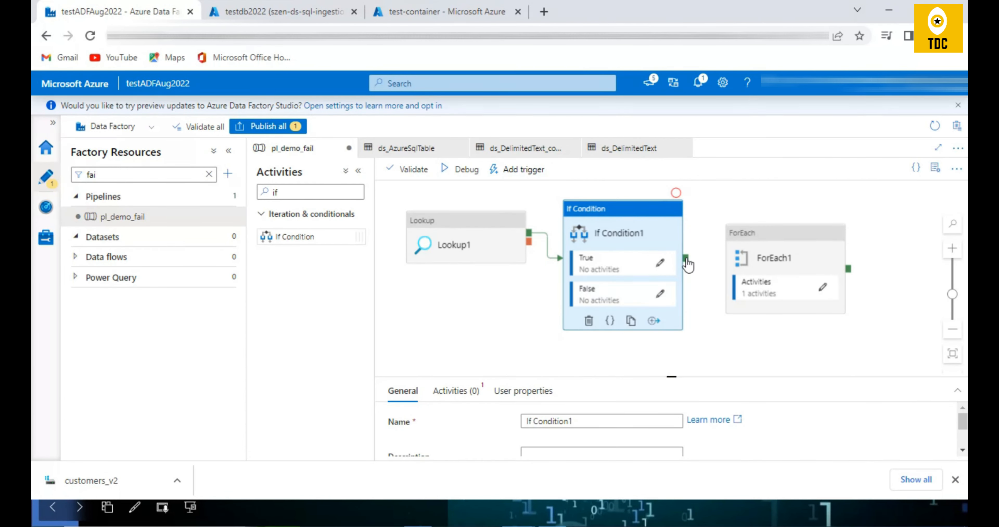
left_click_drag(688, 256, 795, 275)
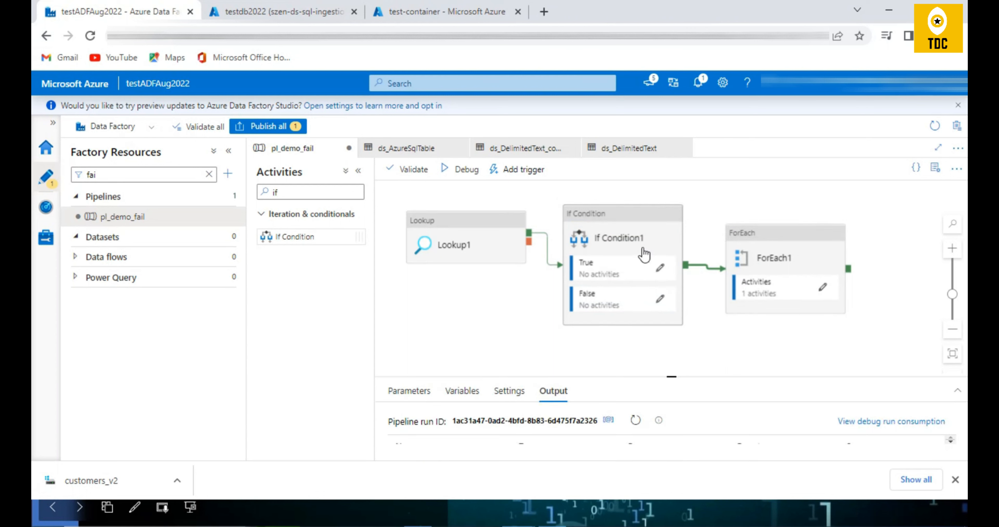
- Start a dynamic expression for If Condition1 by inserting the Lookup1 count activity output
left_click_drag(645, 255, 645, 248)
left_click(456, 391)
left_click(558, 337)
left_click(587, 358)
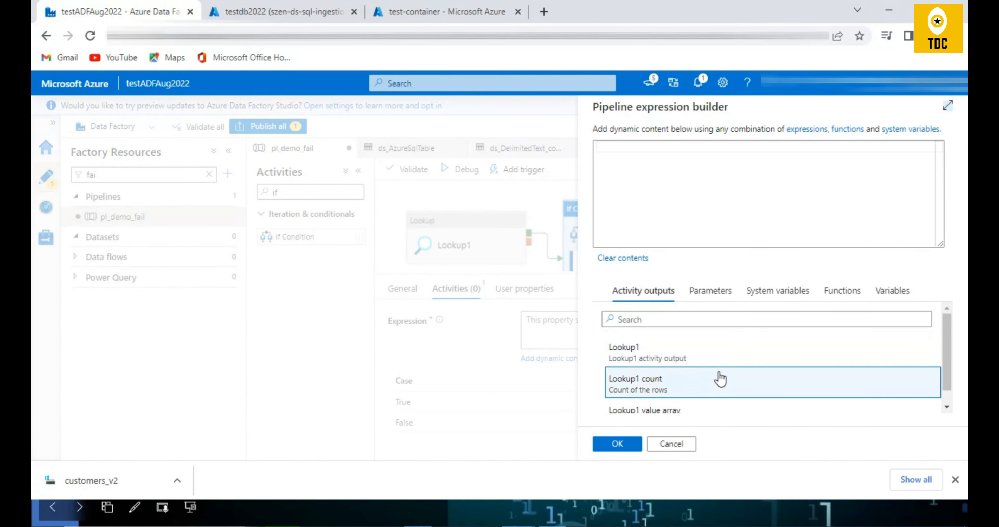
left_click(671, 385)
left_click(610, 155)
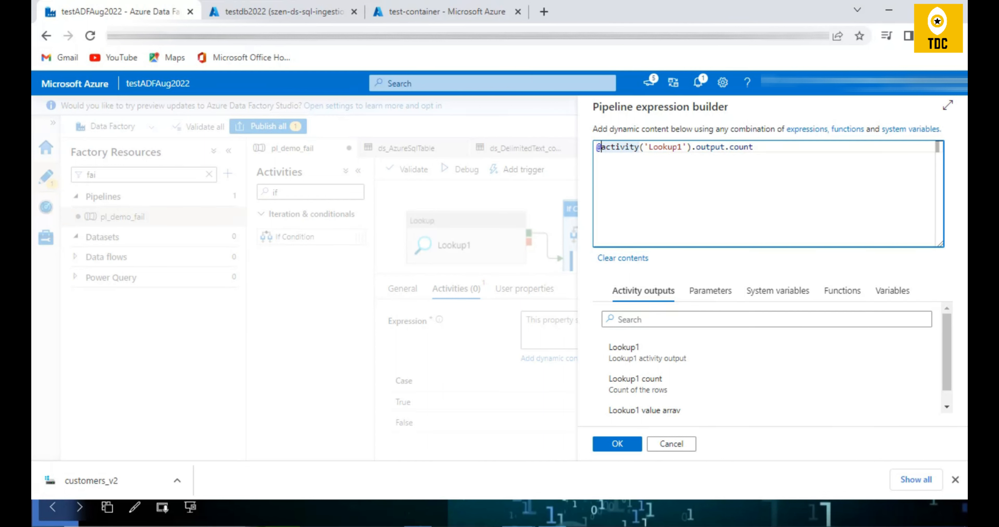
type("equal")
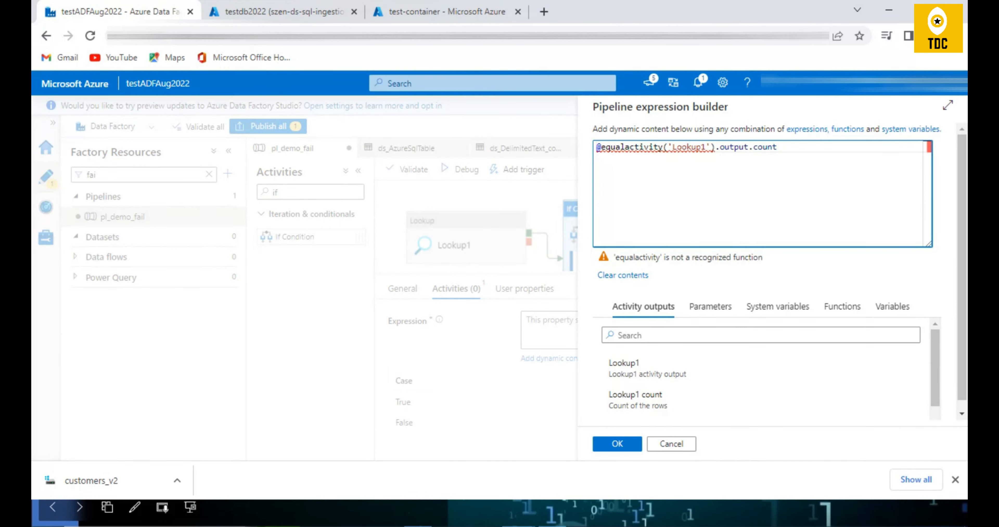
left_click(706, 309)
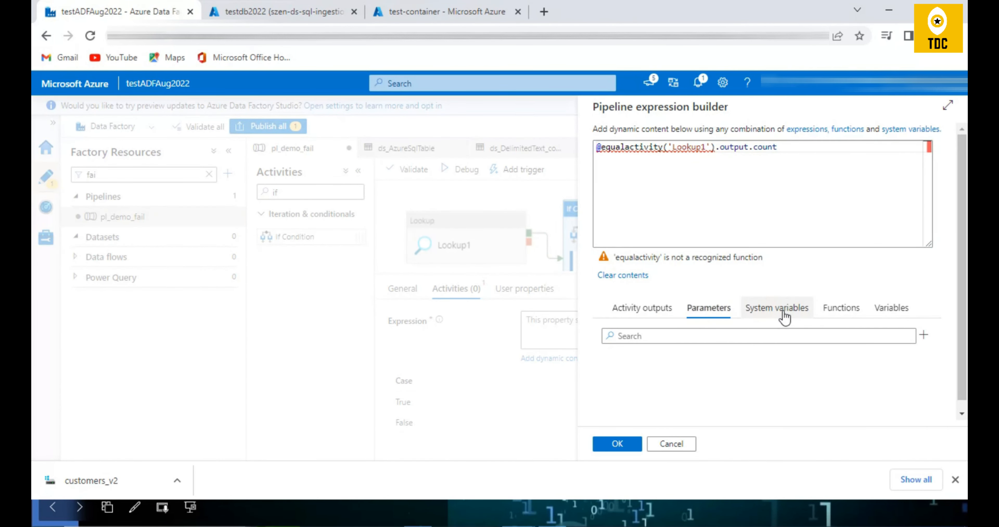
left_click(805, 317)
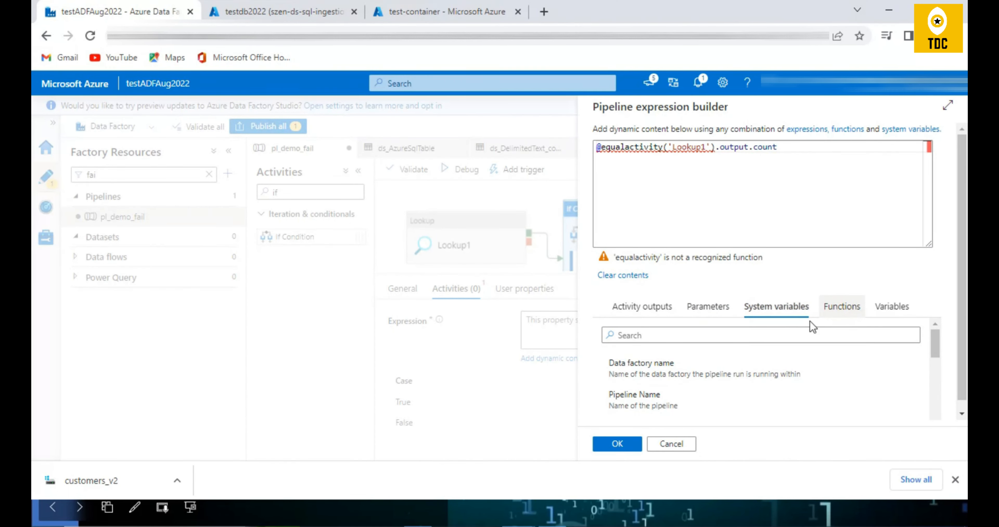
left_click(840, 310)
left_click(771, 334)
type("eq")
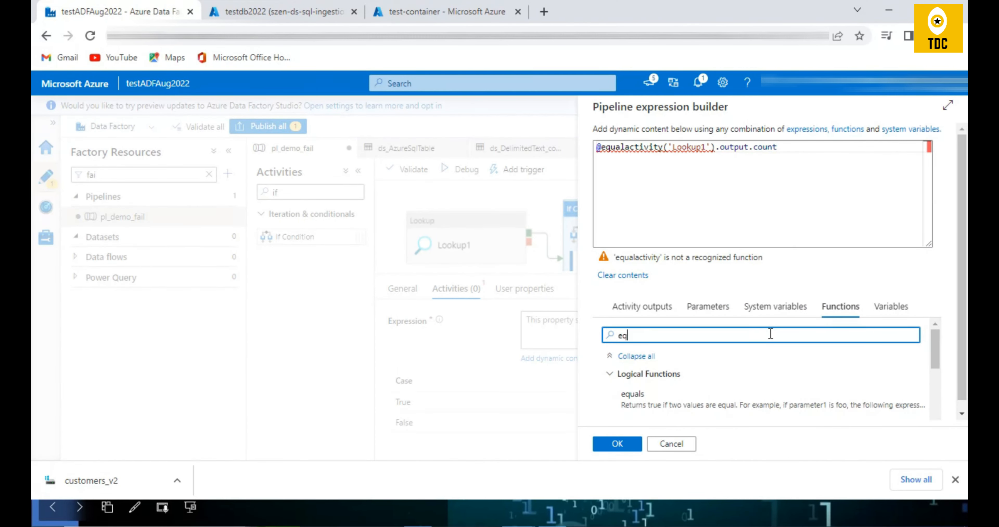
left_click(620, 148)
type("s(")
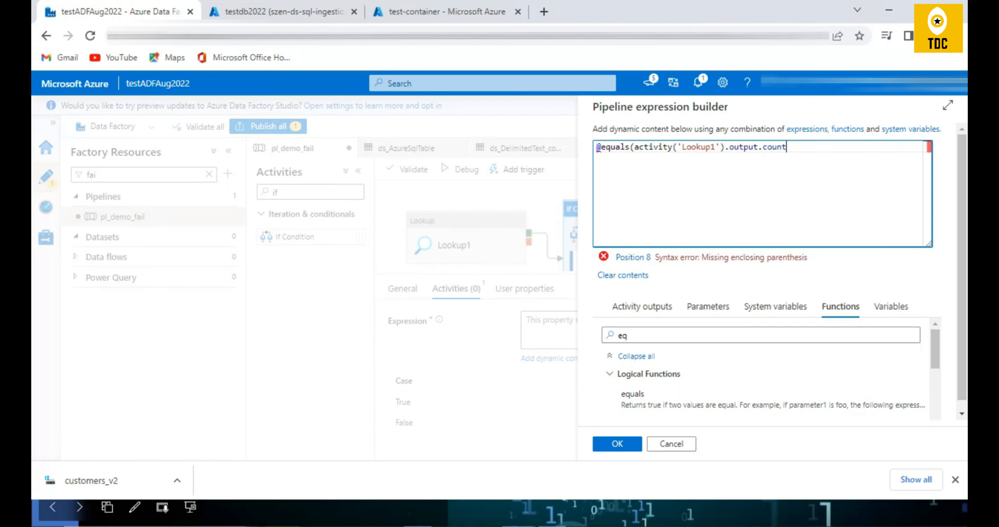
type(")")
type(",")
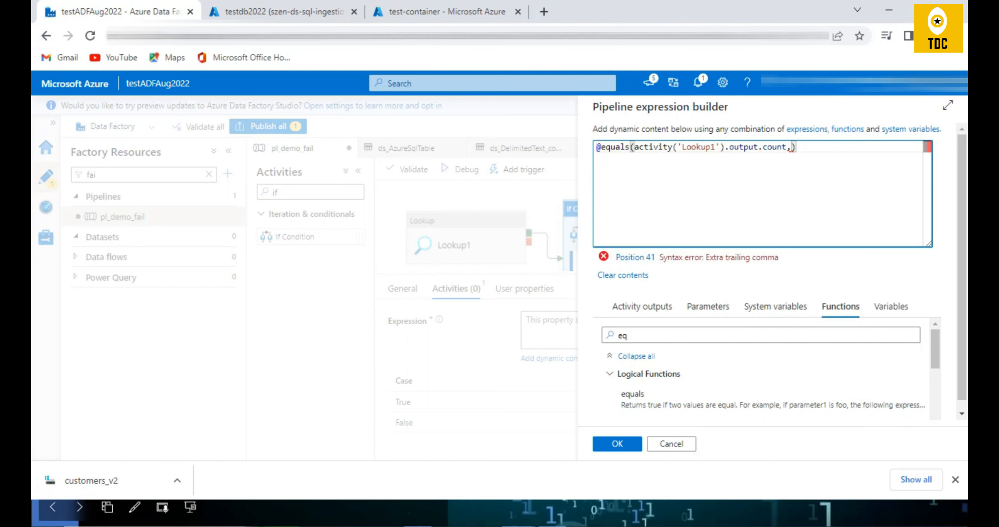
type("0")
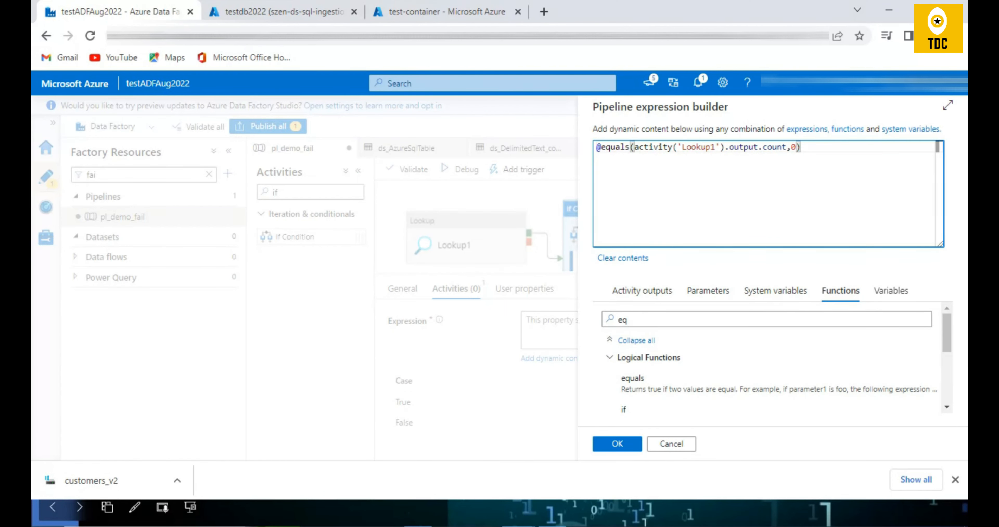
- Apply the If Condition1 expression, paste the Fail activity into its True branch, and return to the pipeline canvas
left_click(612, 443)
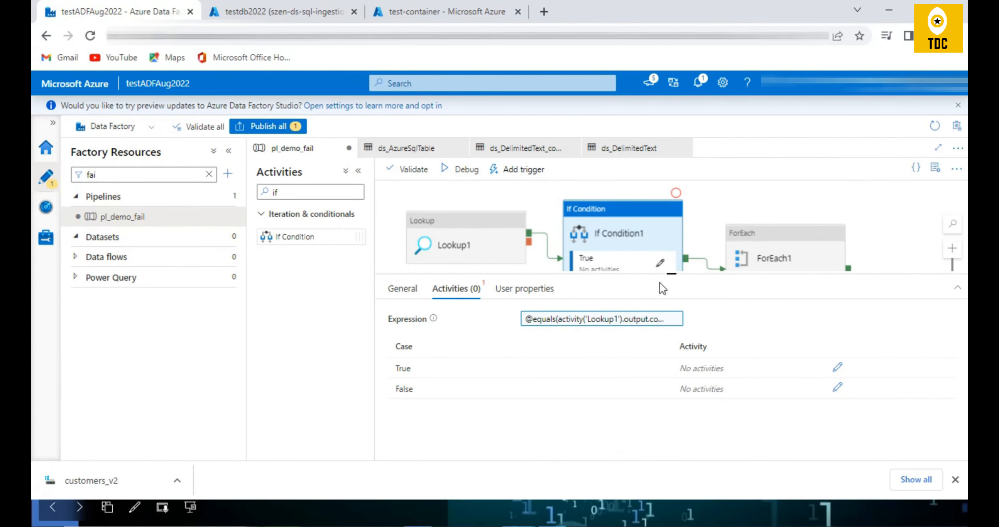
left_click(660, 262)
right_click(577, 244)
left_click(584, 270)
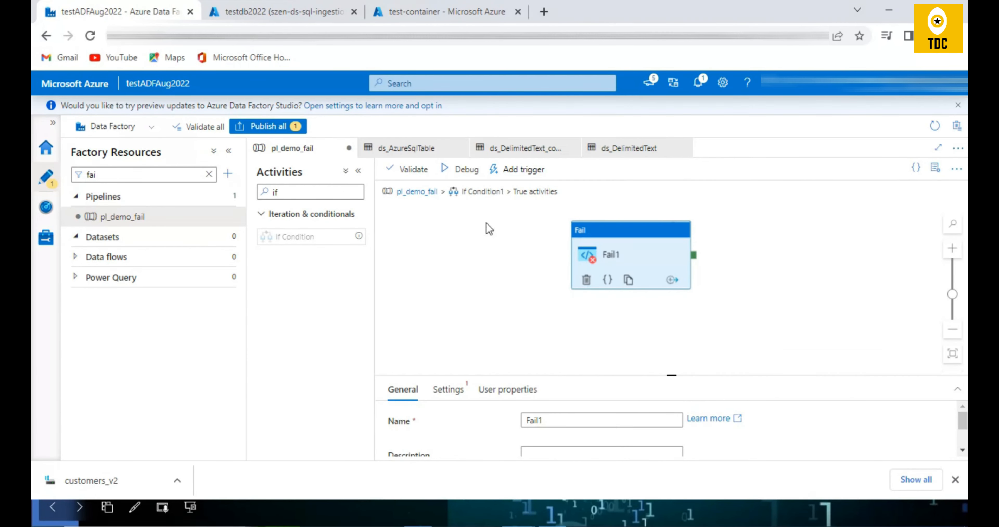
left_click(414, 193)
left_click(660, 268)
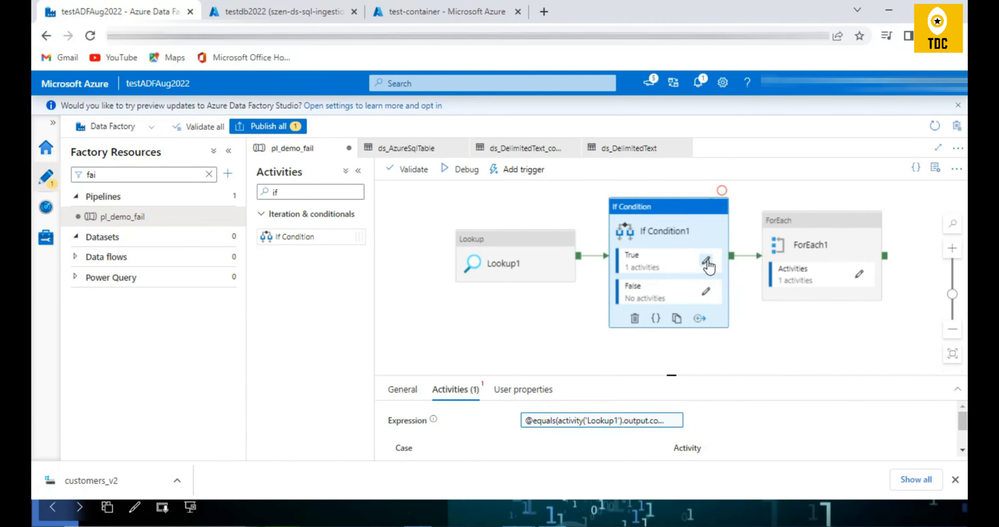
left_click(707, 260)
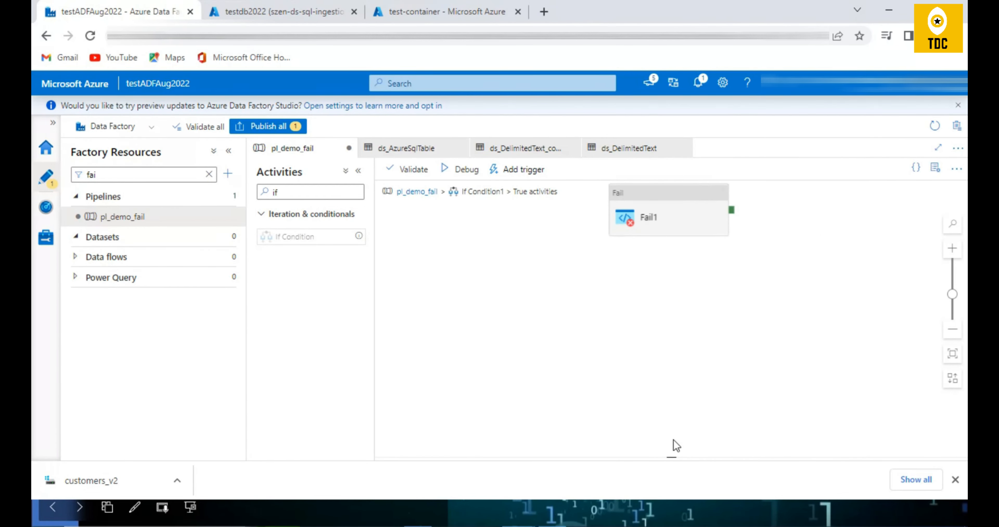
left_click(423, 197)
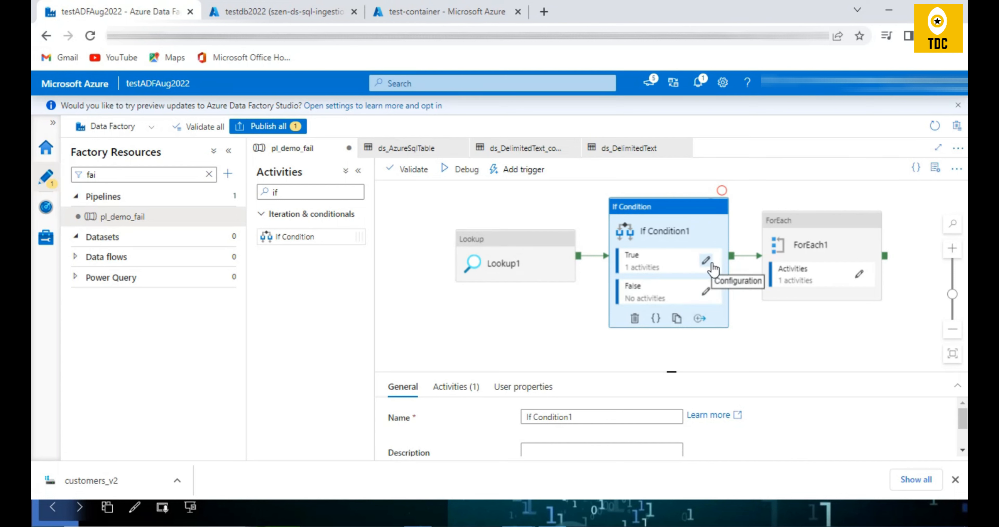
- Cut the ForEach1 activity from the main canvas and paste it into If Condition1's False branch
right_click(819, 244)
left_click(834, 285)
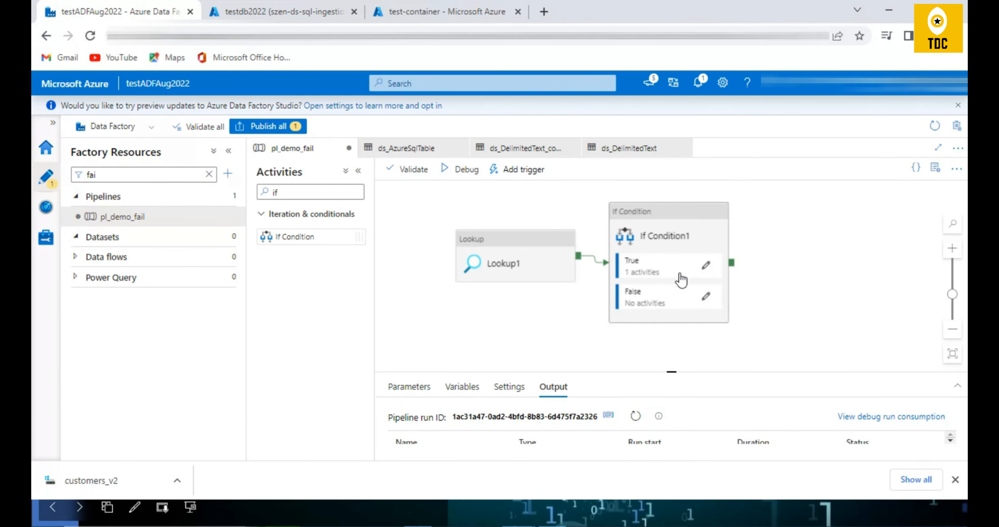
left_click(707, 299)
right_click(580, 290)
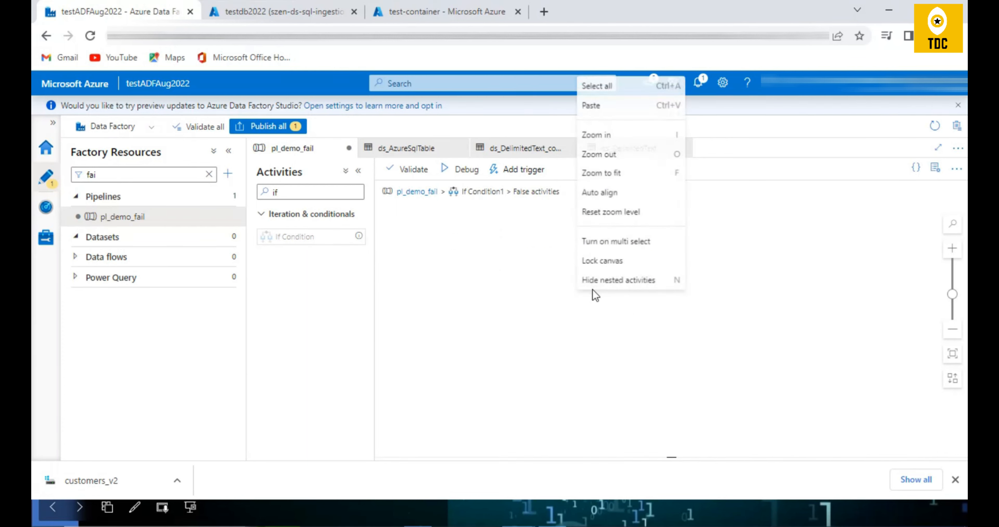
left_click(607, 106)
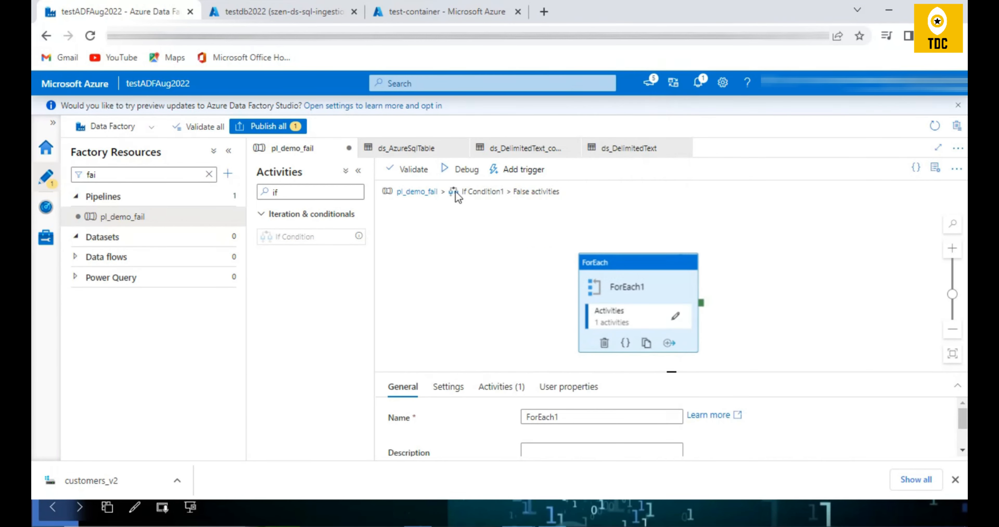
left_click(416, 191)
- Check which activities are nested in the True and False branches of If Condition1
left_click(664, 249)
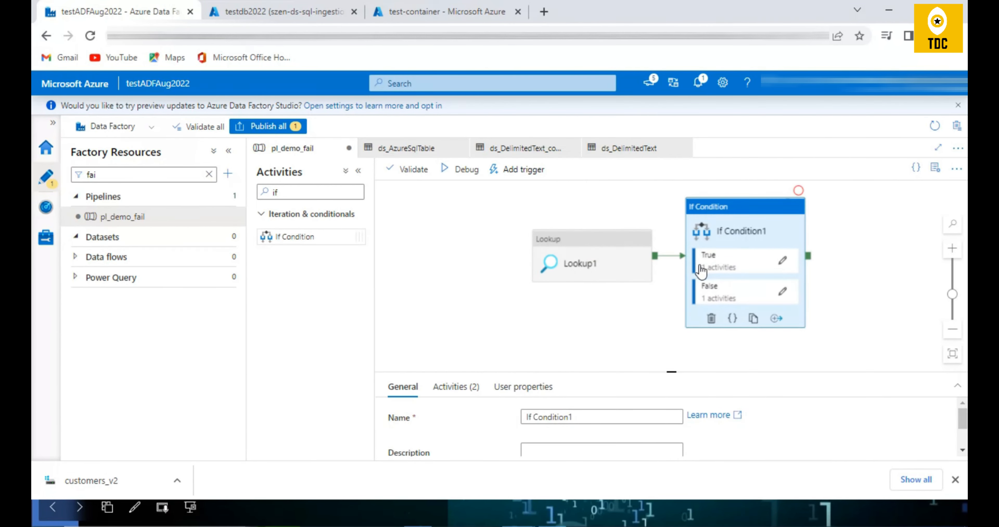
left_click(782, 264)
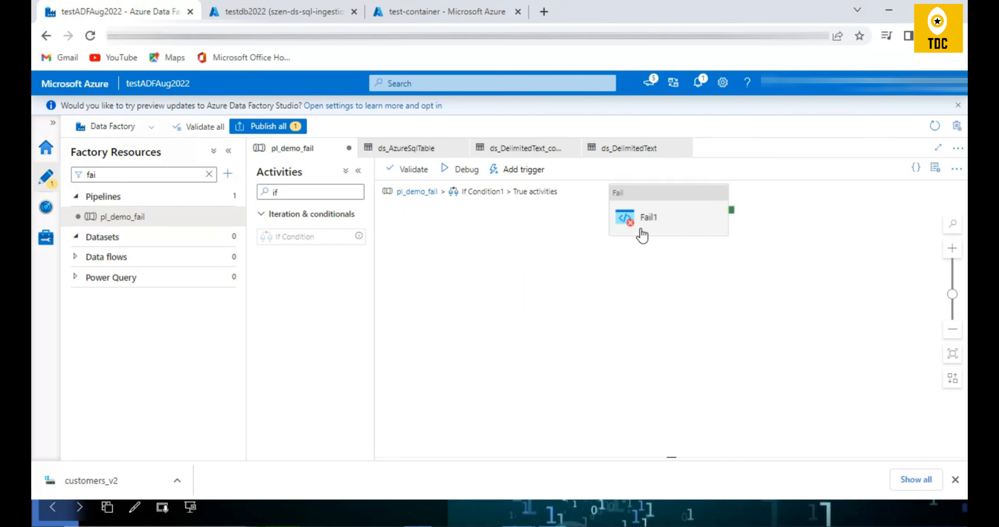
left_click(424, 194)
left_click(780, 295)
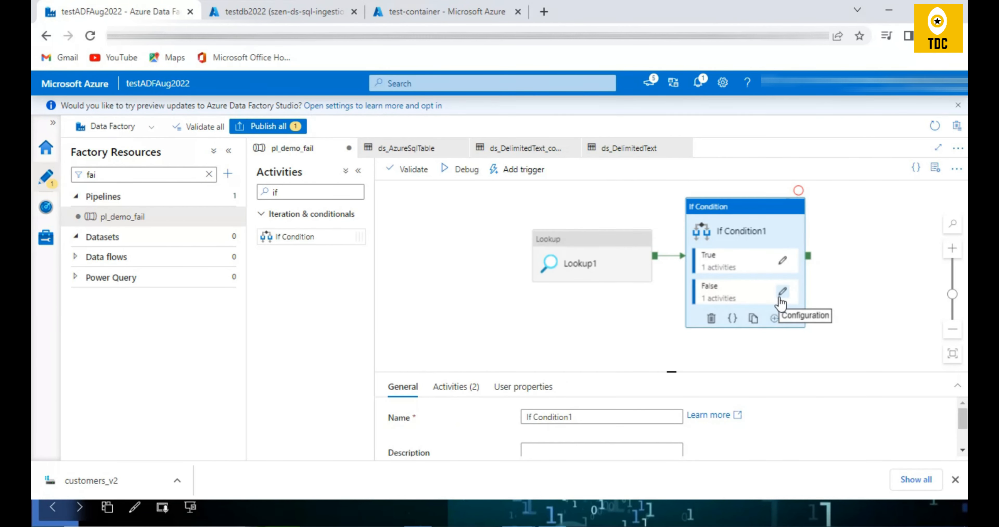
left_click(779, 297)
left_click(417, 191)
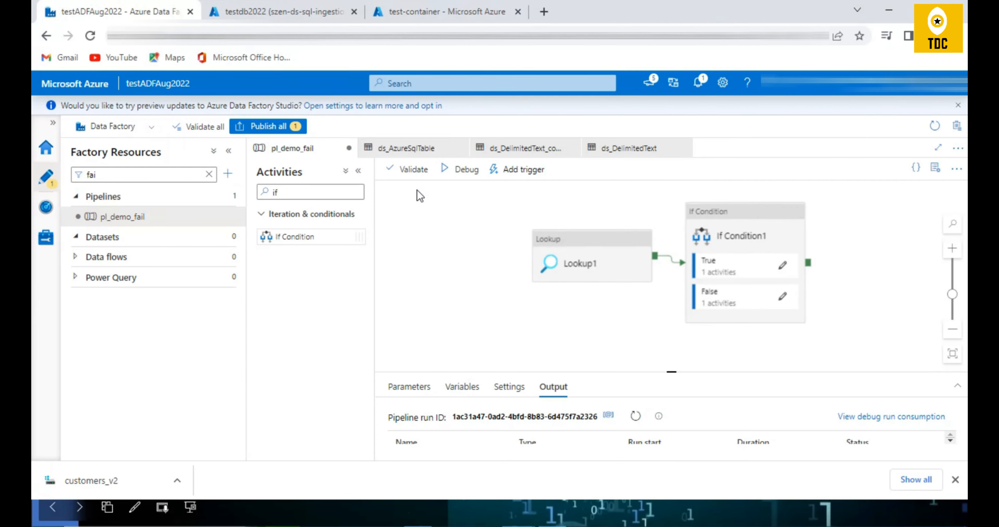
- Debug the pipeline, open the If Condition1 entry in the validation output, and close that output
left_click(463, 171)
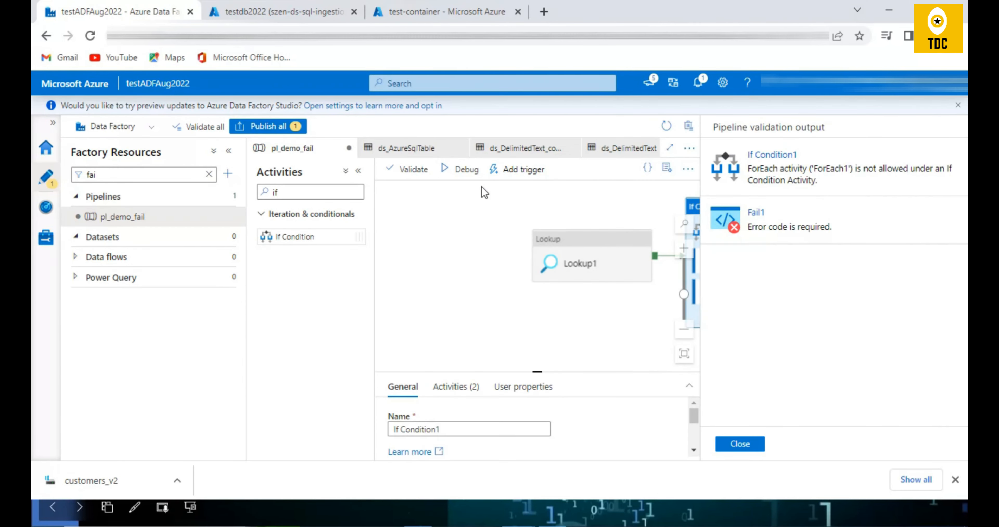
left_click(824, 163)
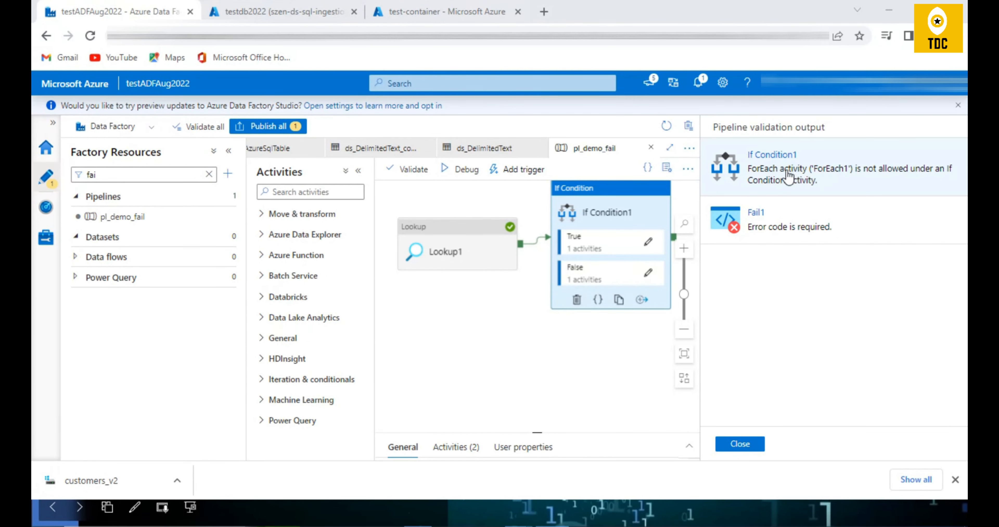
left_click(741, 445)
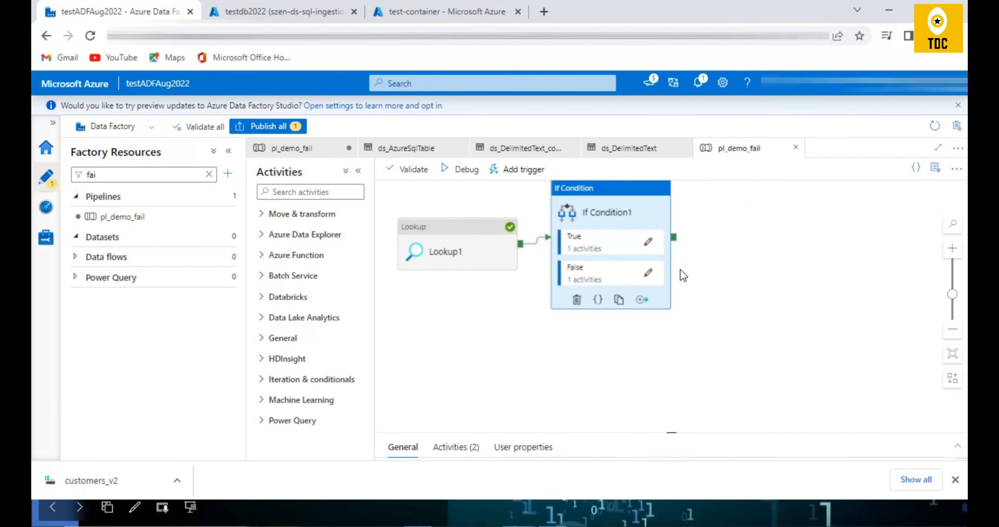
- Examine how Lookup1 feeds If Condition1 and which activities run in its True and False branches
left_click(647, 244)
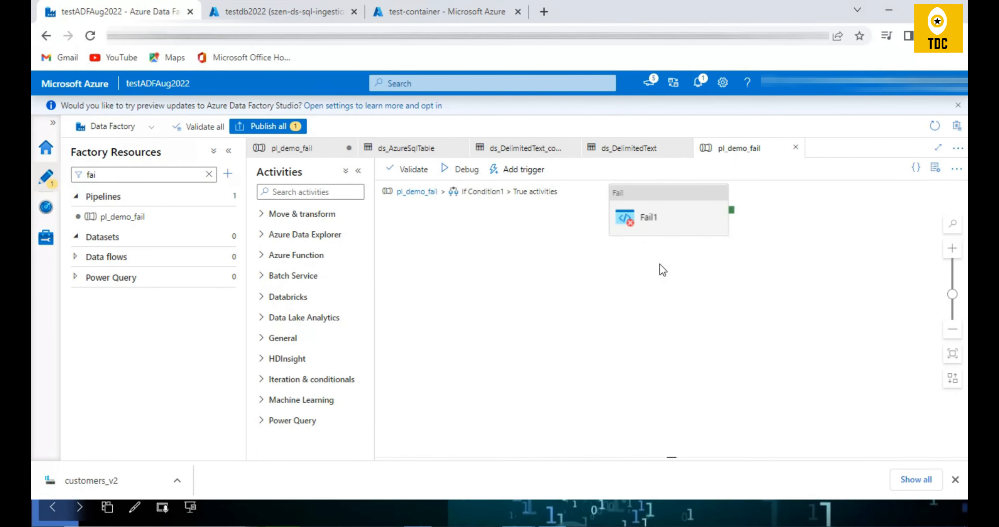
left_click(659, 224)
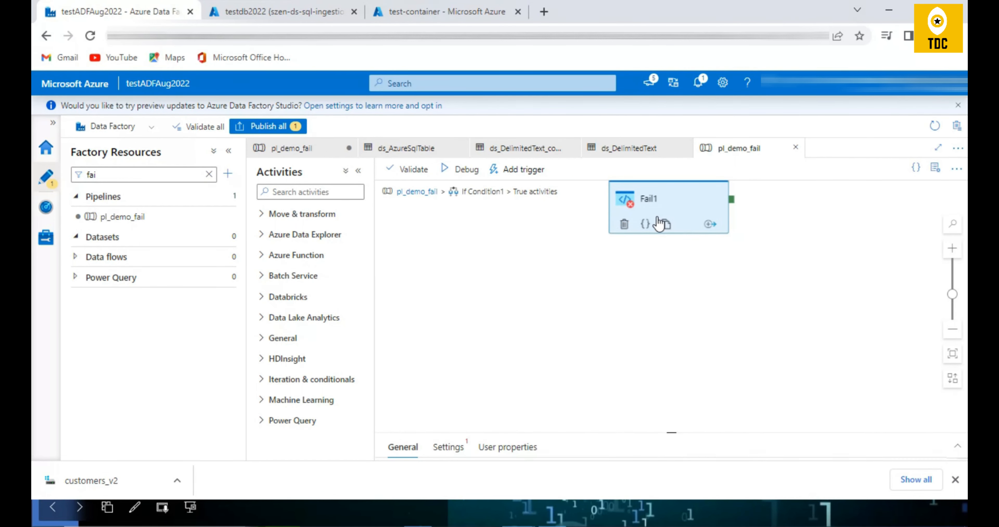
left_click(421, 193)
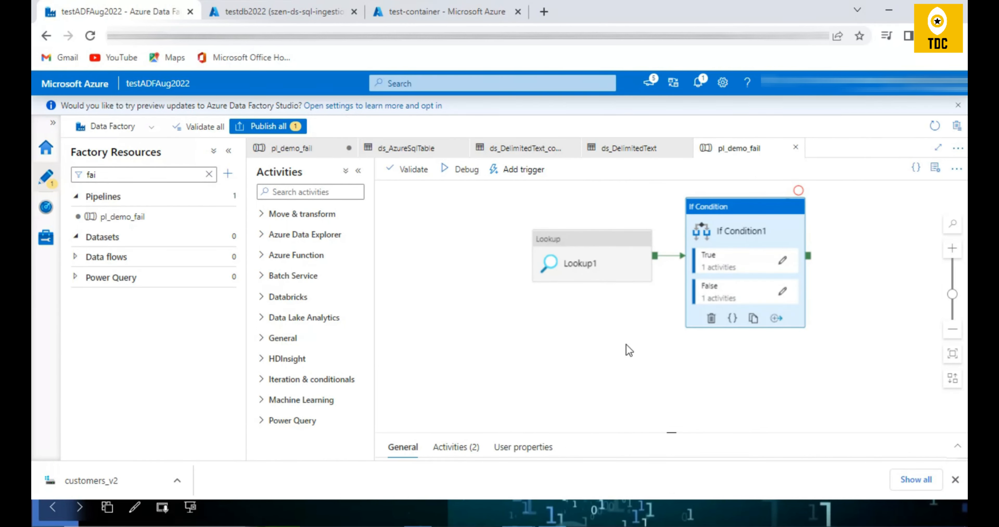
left_click(506, 274)
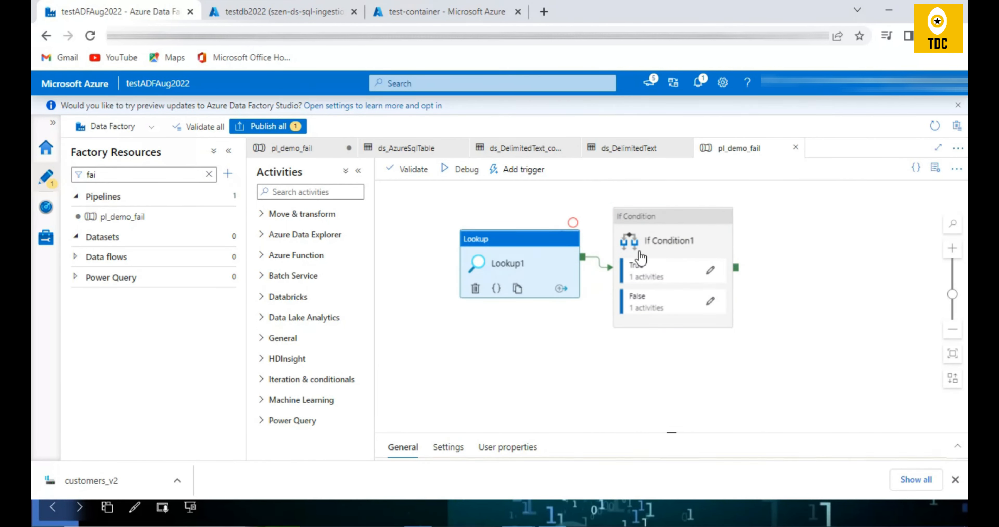
left_click(665, 242)
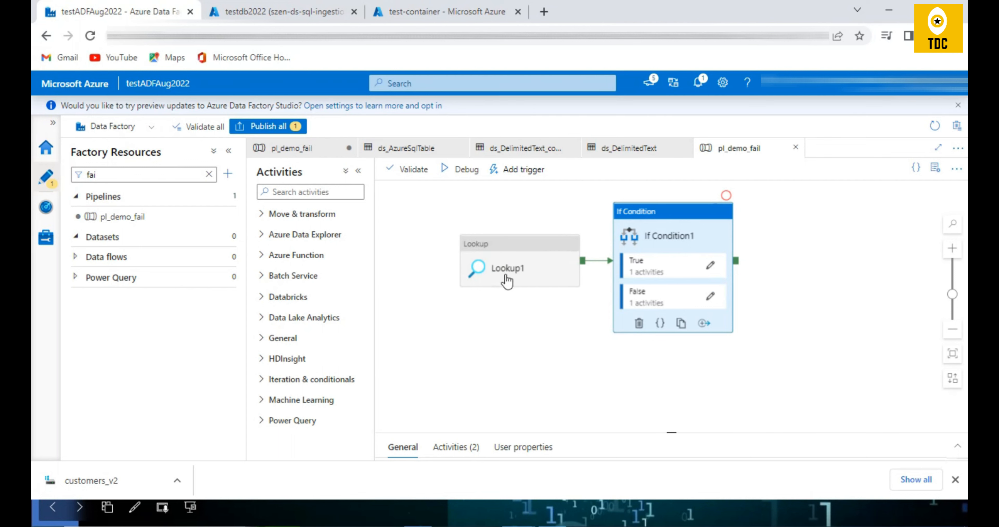
left_click(501, 259)
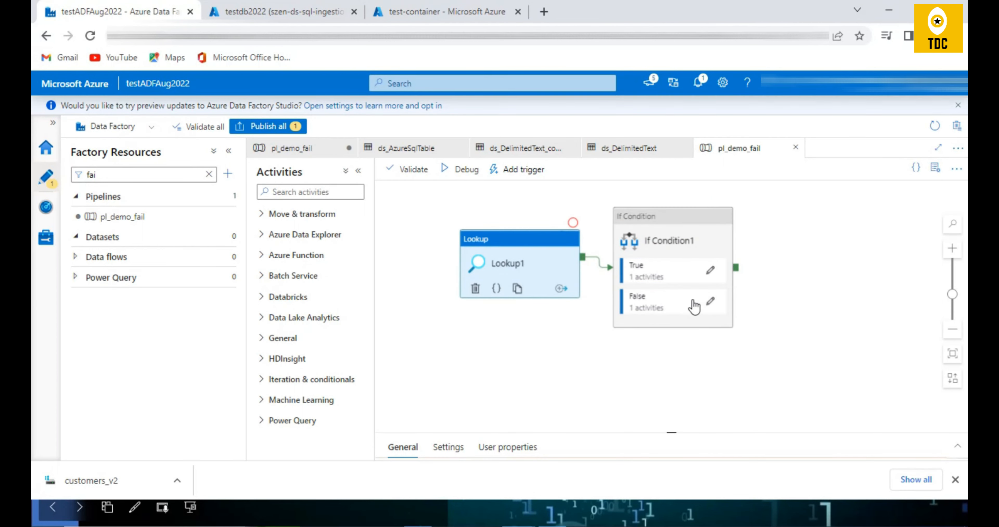
left_click(711, 302)
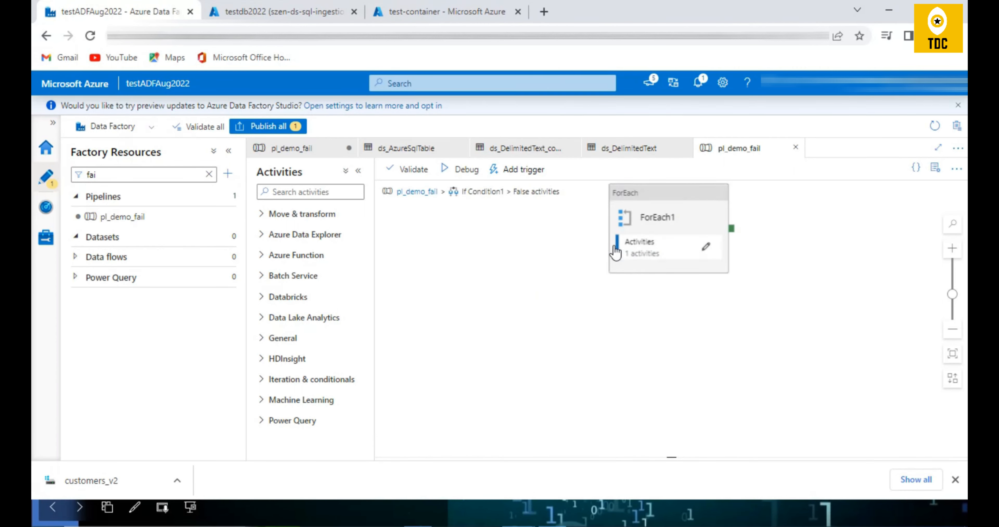
left_click(706, 246)
left_click(417, 192)
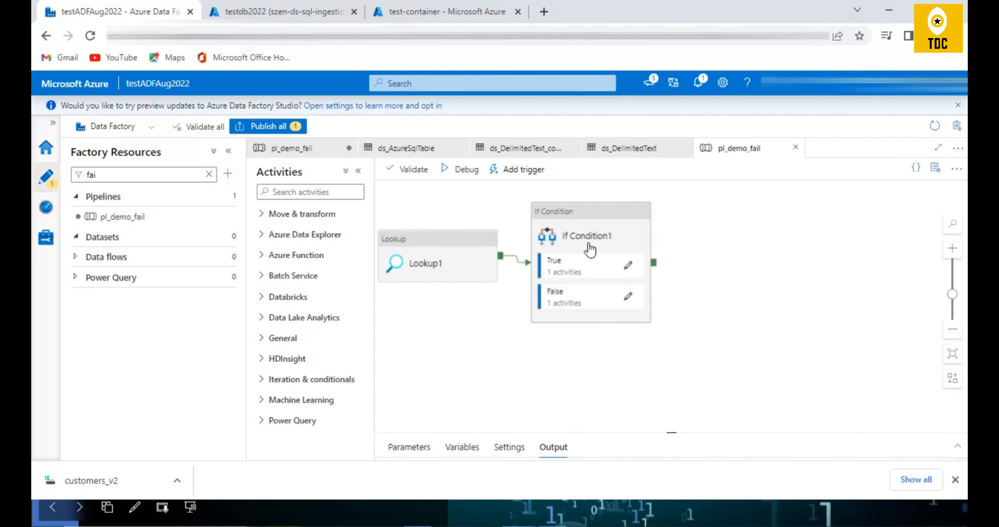
left_click(600, 233)
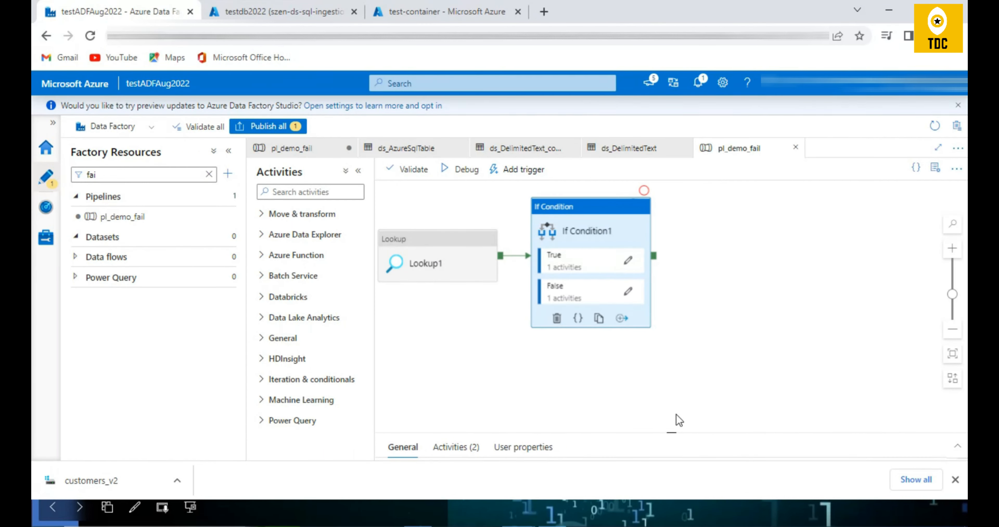
left_click(429, 265)
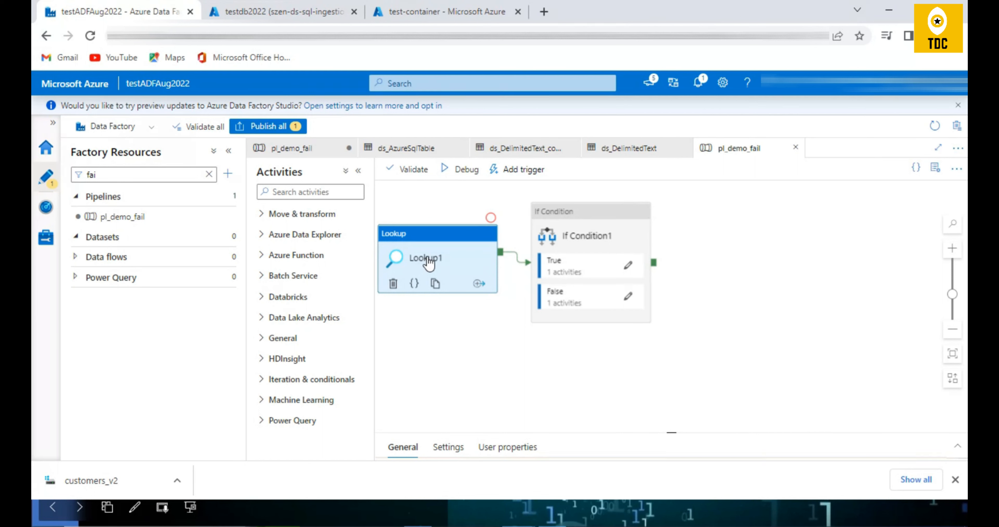
left_click(627, 295)
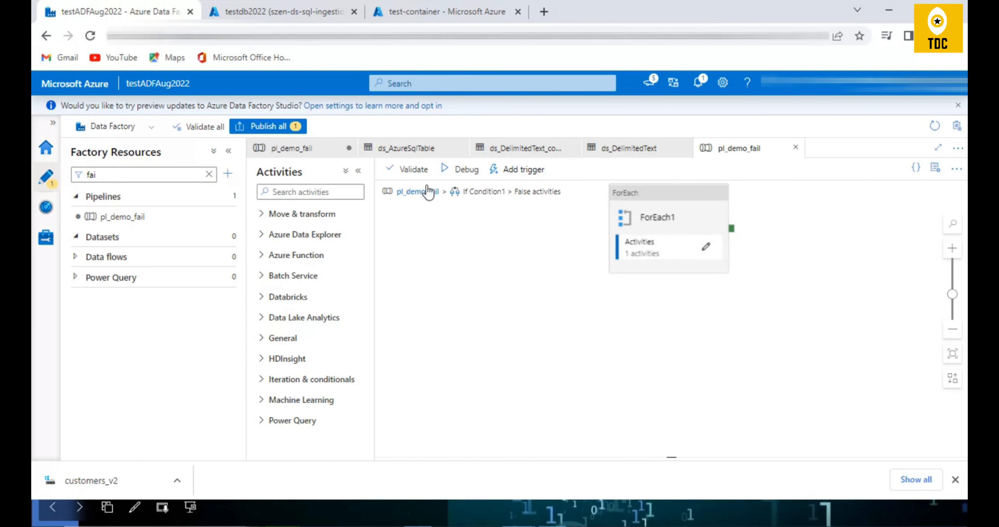
left_click(421, 196)
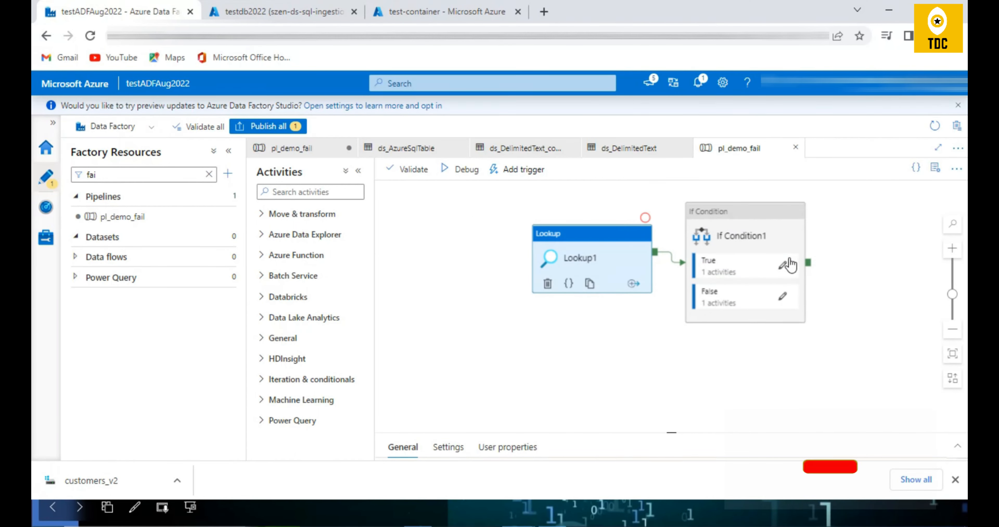
left_click(783, 266)
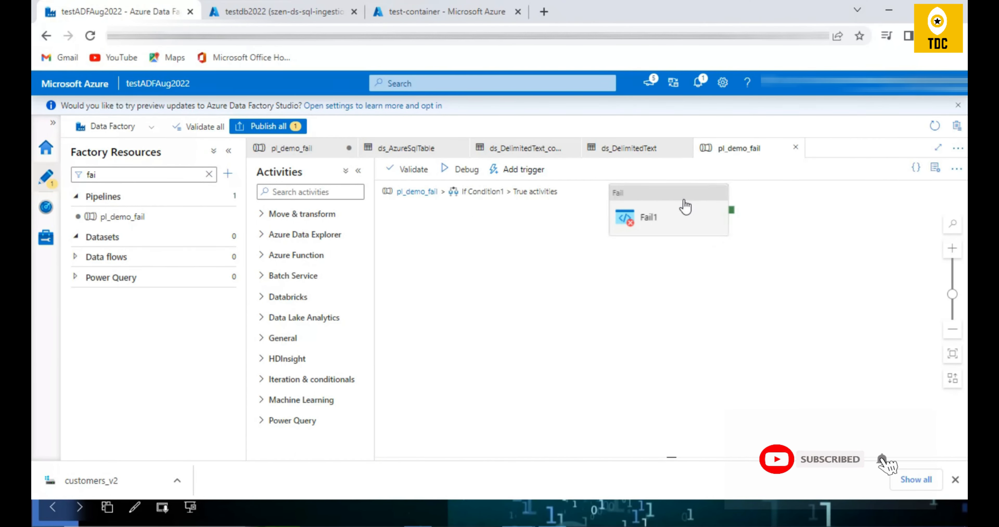
left_click(687, 213)
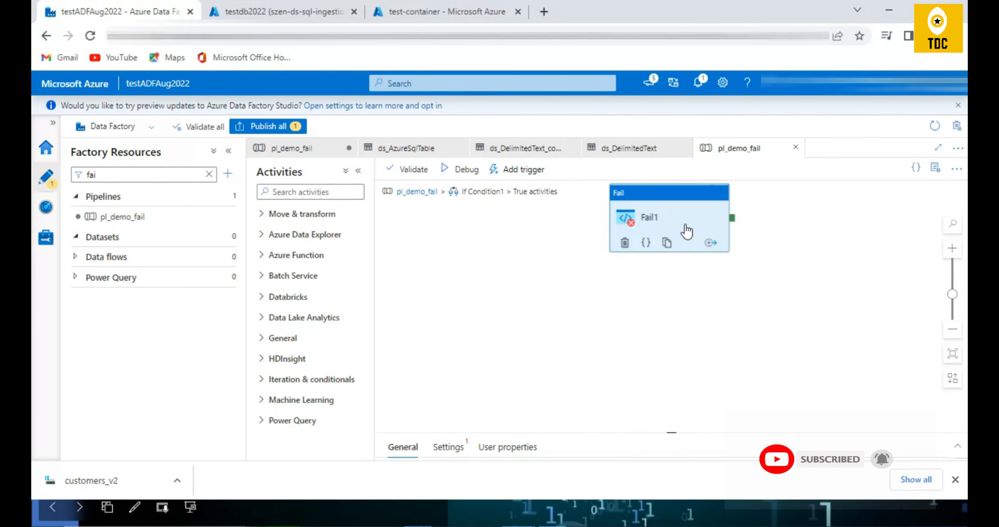
left_click(417, 193)
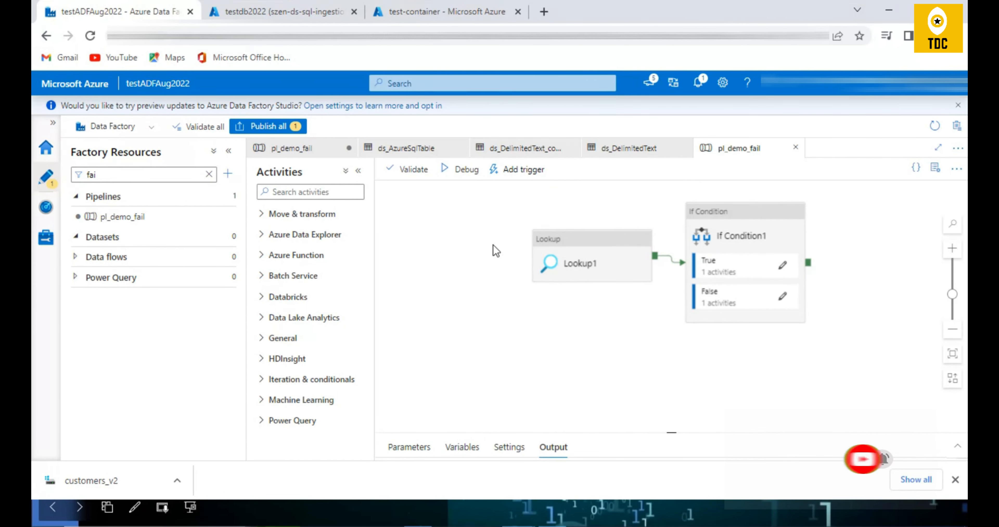
- Open the settings of Fail1 in If Condition1's True branch and set its error code to 100
left_click(705, 248)
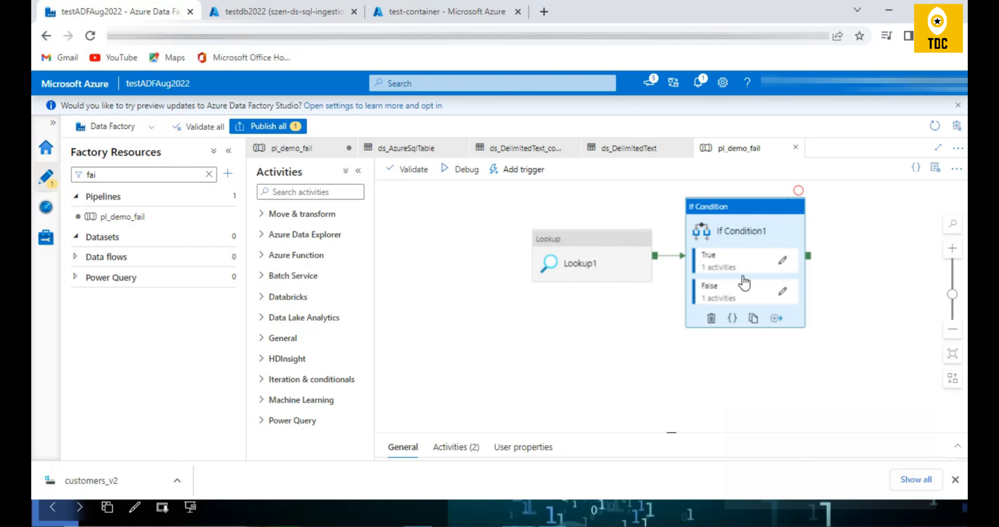
left_click(783, 260)
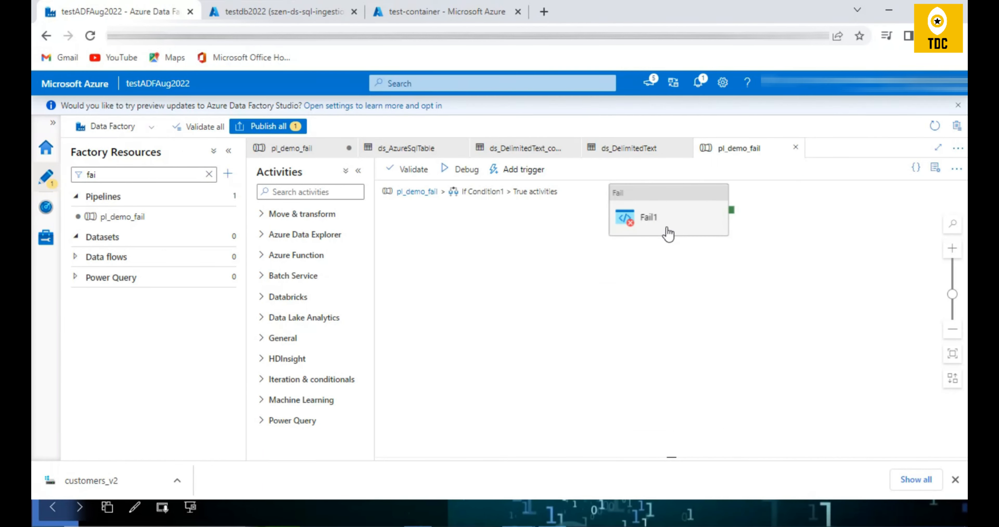
left_click(666, 214)
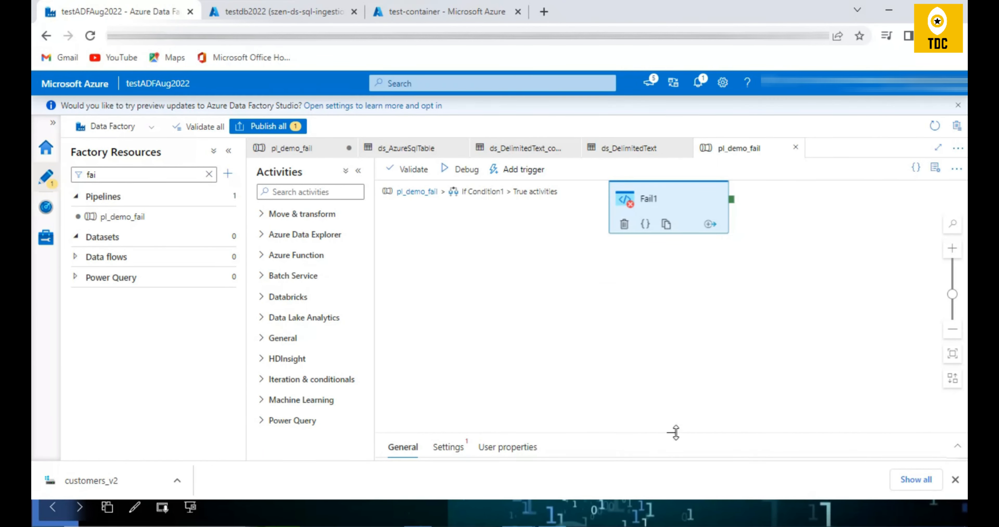
left_click_drag(676, 433, 668, 330)
left_click(544, 399)
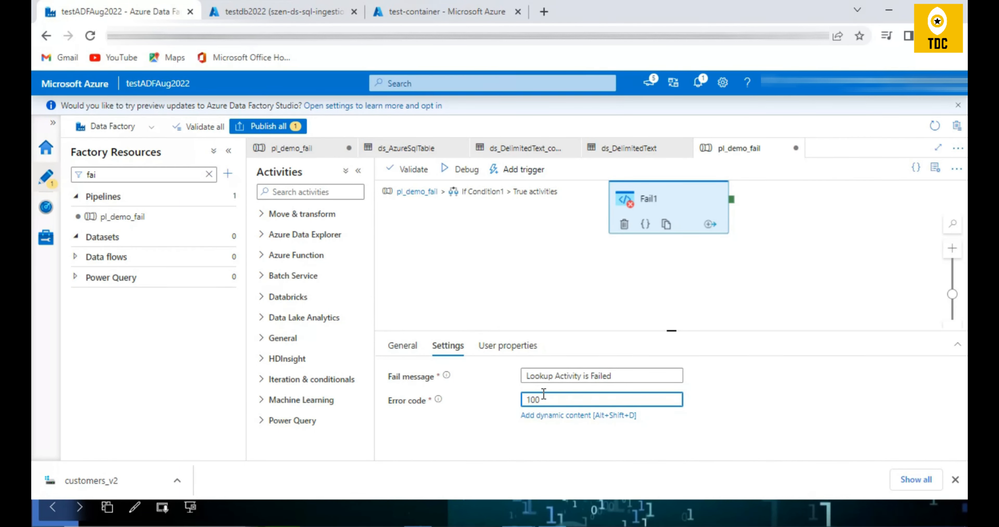